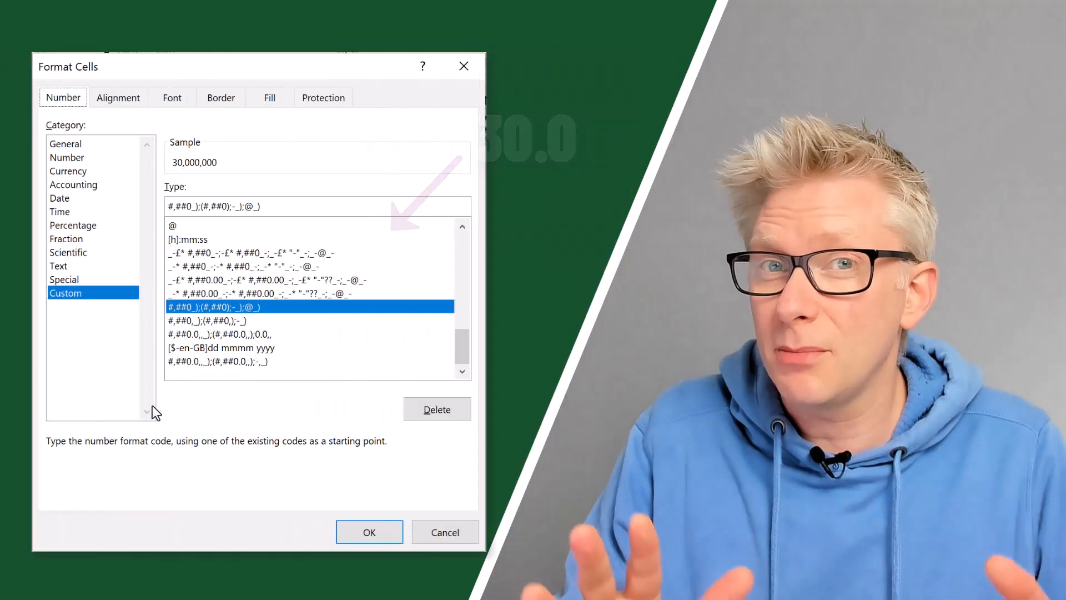
Apply the custom number format #,##0.0,,_);(#,##0.0,,);-,_) to the figure and choose a company for the profit statement
click(202, 362)
click(378, 532)
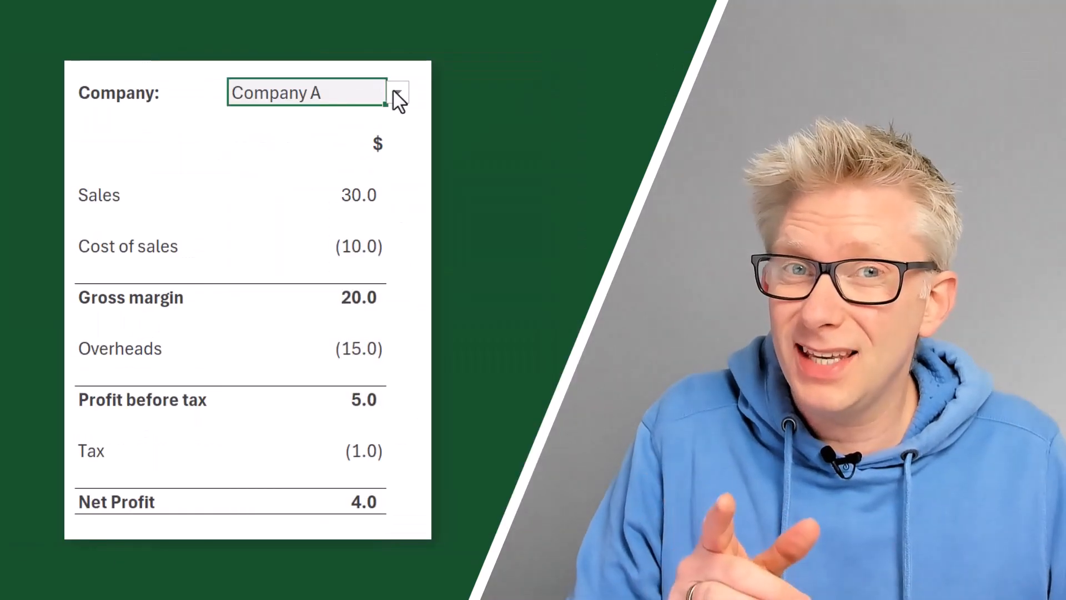
click(392, 90)
click(372, 140)
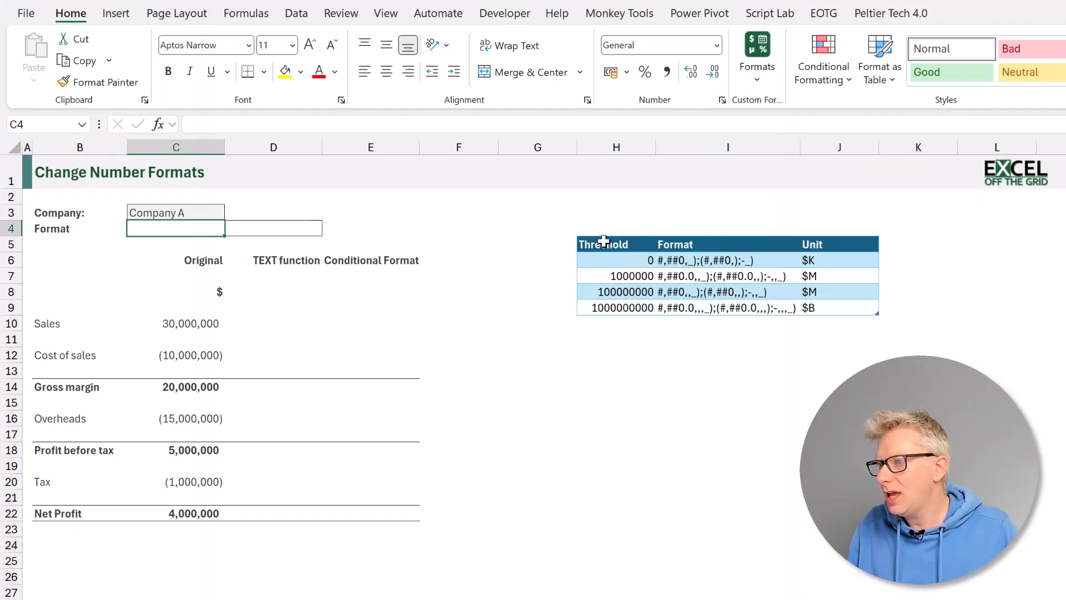
Review the Threshold, Format and Unit columns of the format lookup table
drag(609, 244, 611, 313)
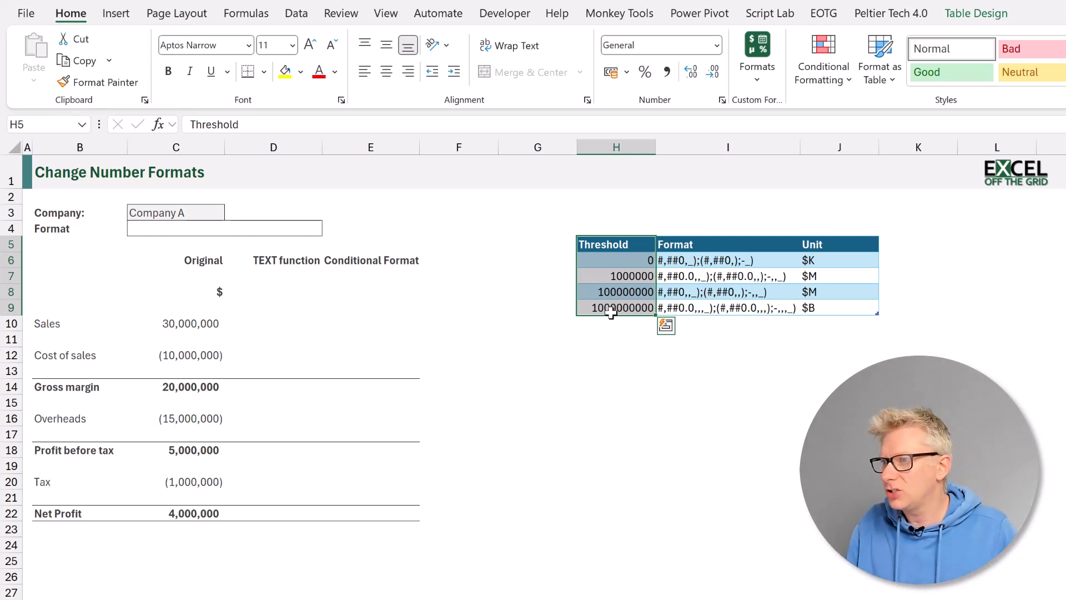
drag(700, 244, 712, 309)
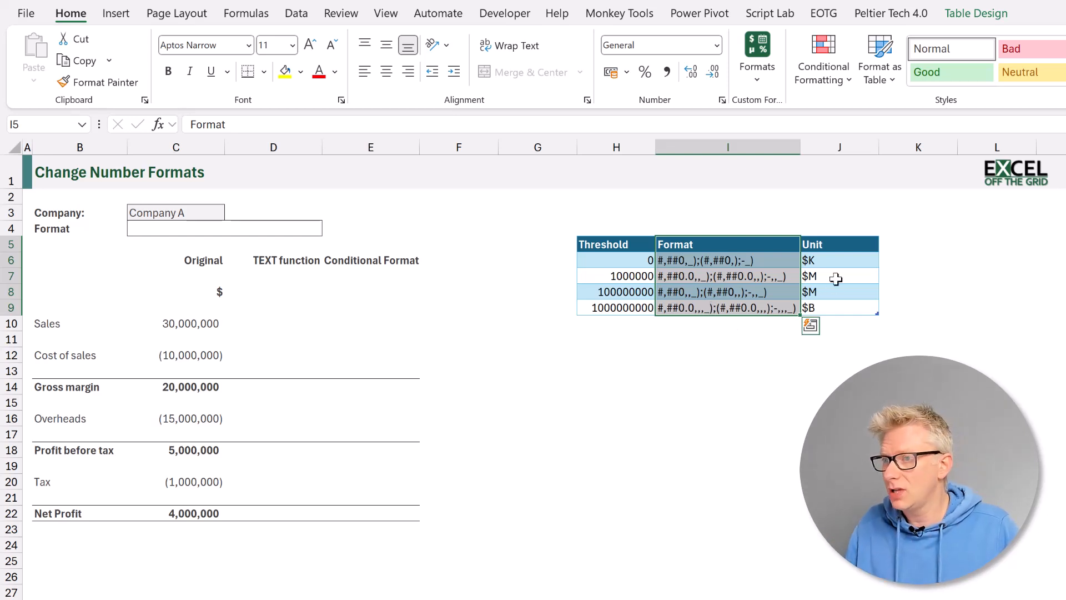
drag(836, 246, 843, 307)
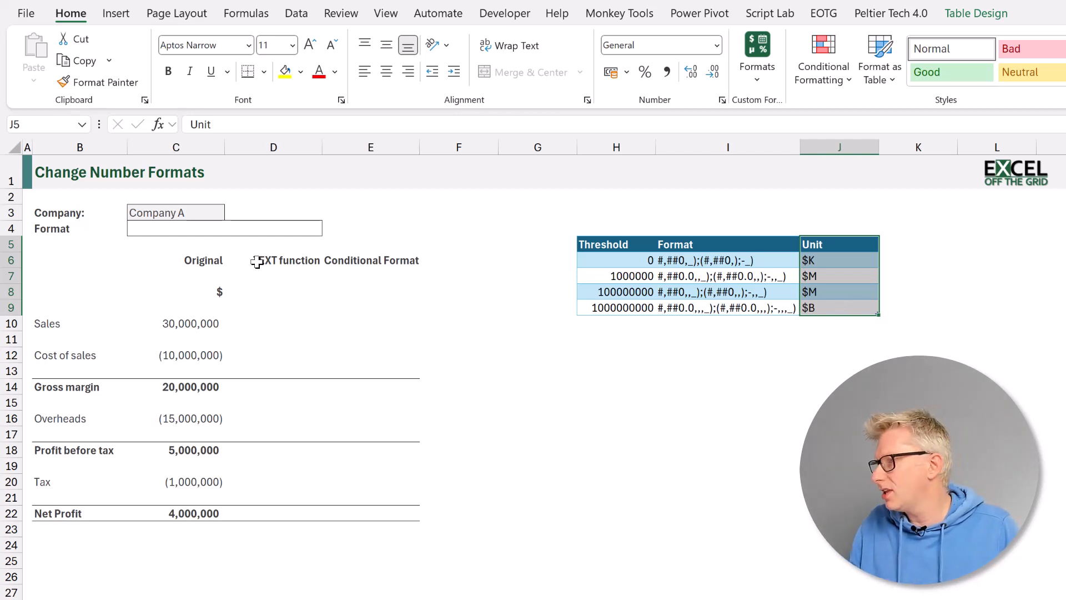
Enter =INDEX(Format[Format],MATCH(C10,Format[Threshold],1)) in cell C4 to look up the number format matching the sales value
click(200, 228)
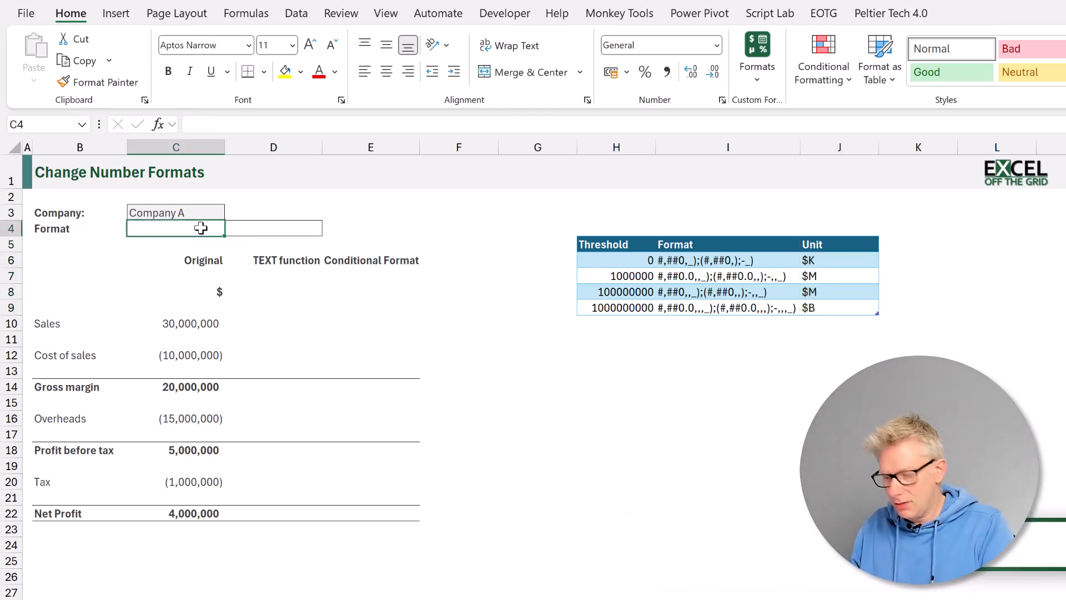
text(=I)
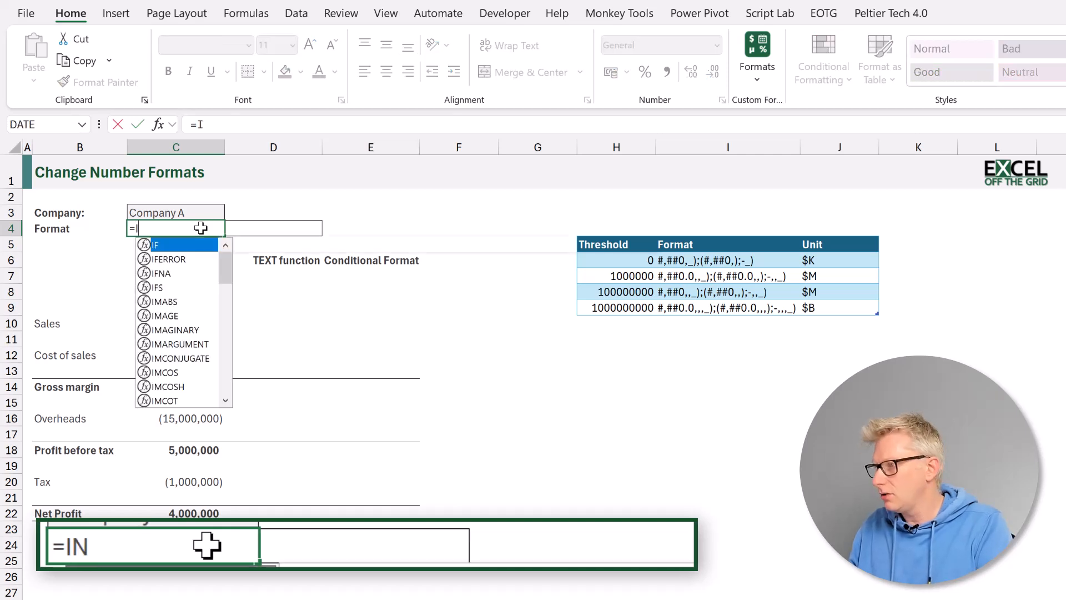
text(NDEX()
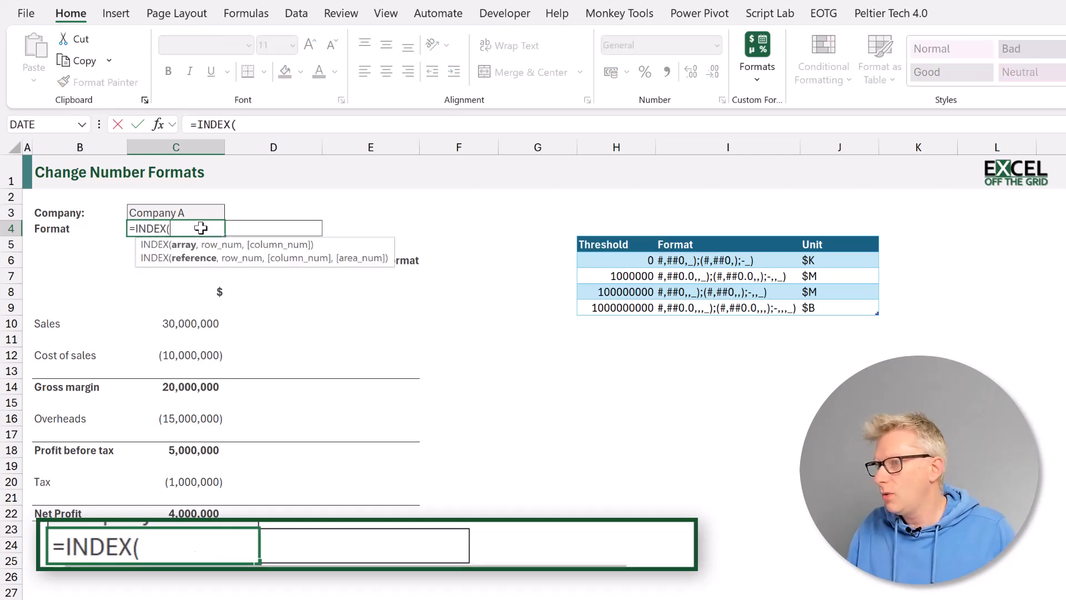
click(688, 236)
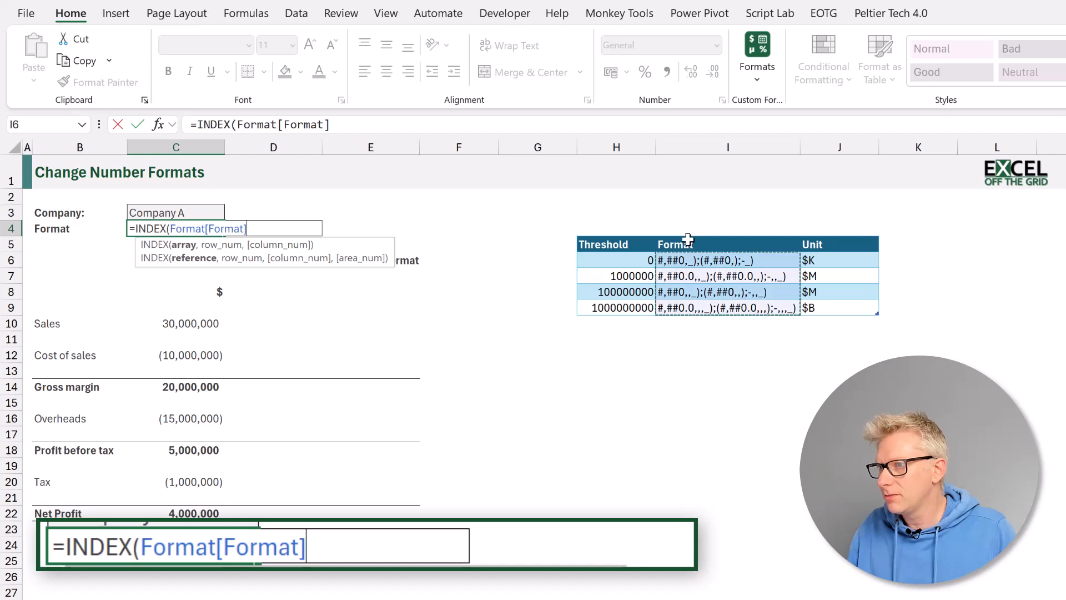
text(,MATCH)
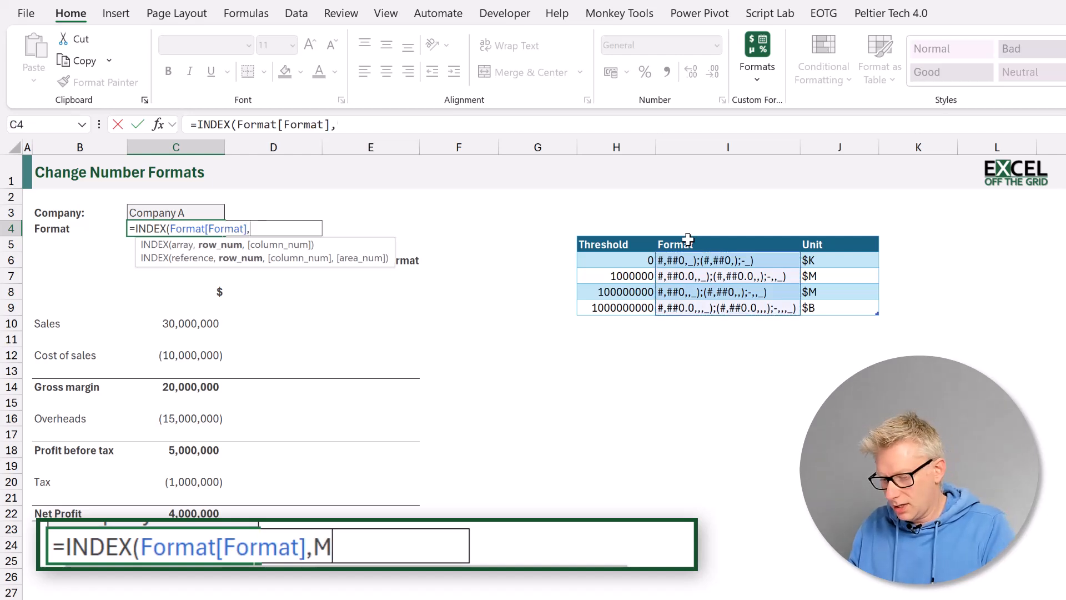
text(()
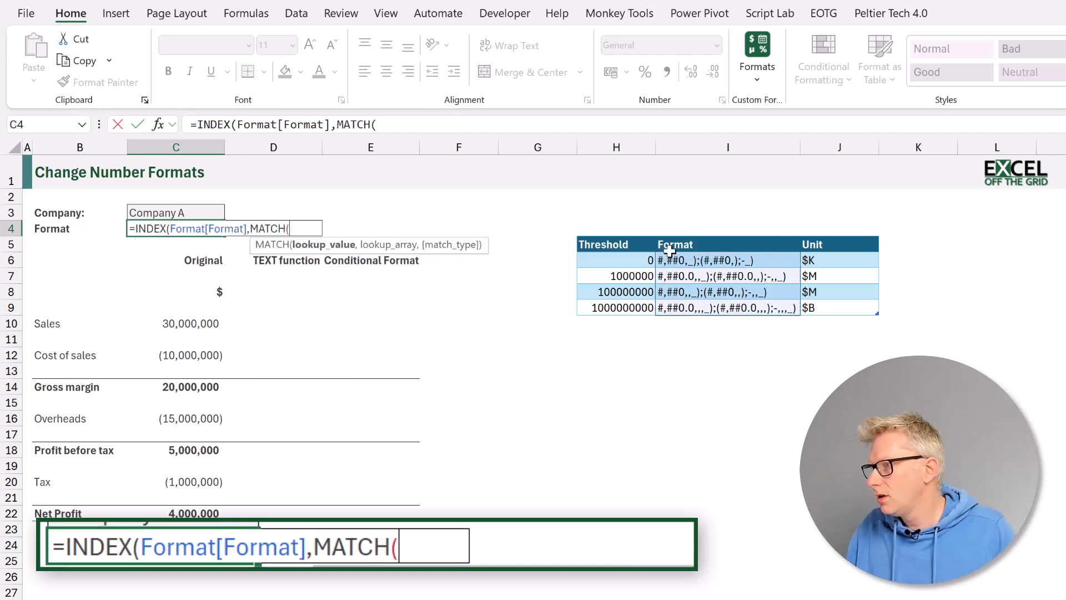
click(194, 322)
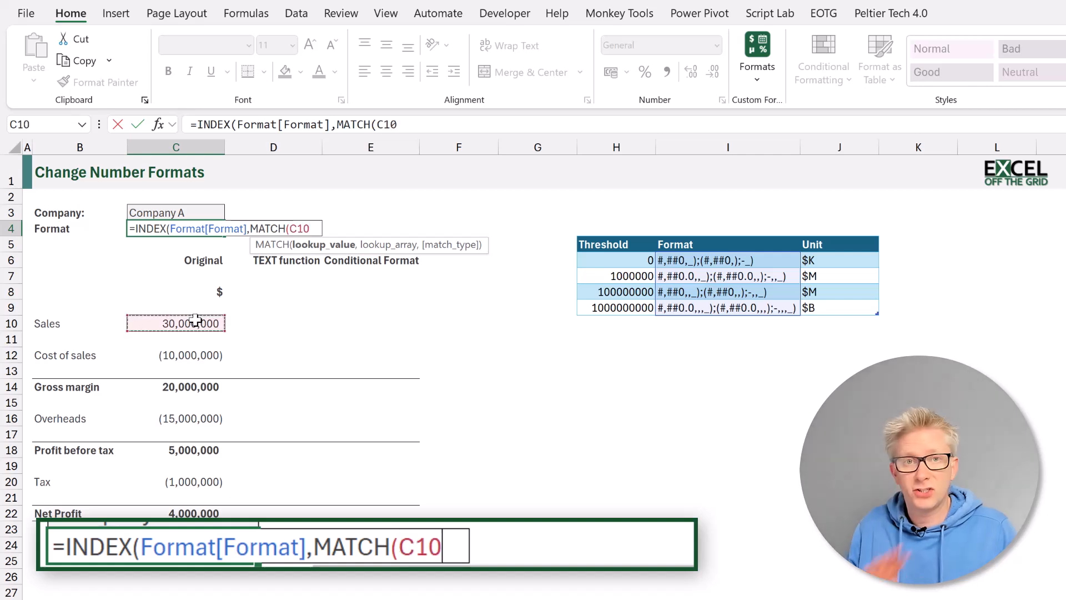
text(,)
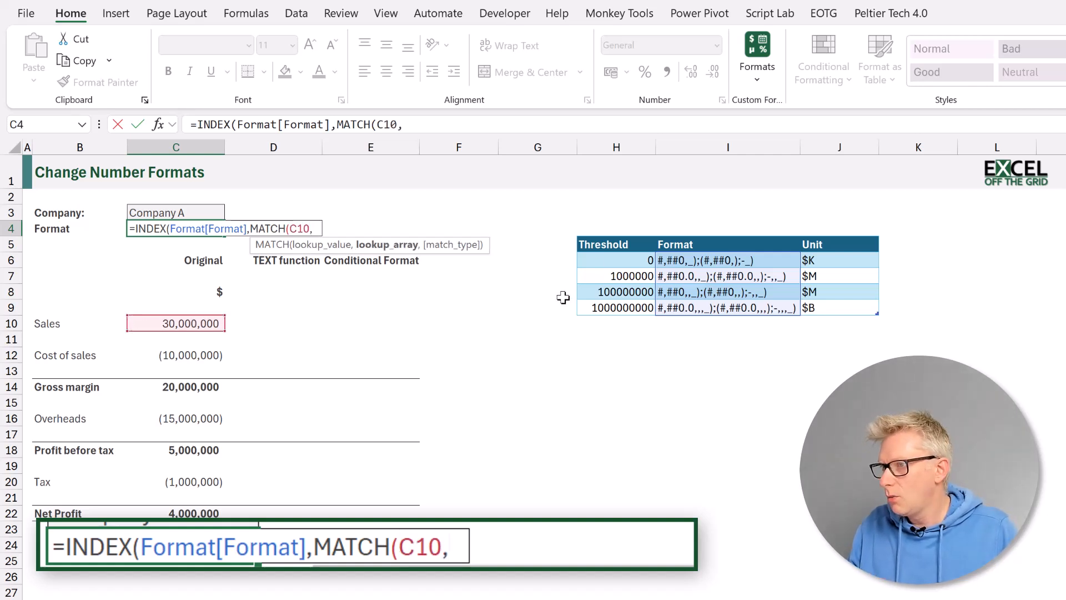
click(612, 240)
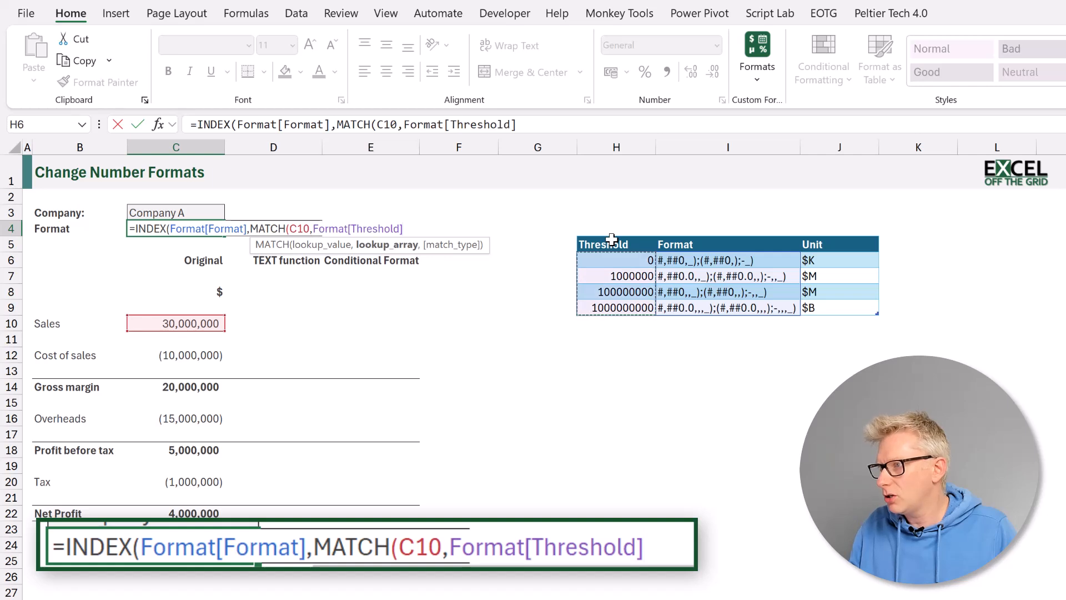
text(,)
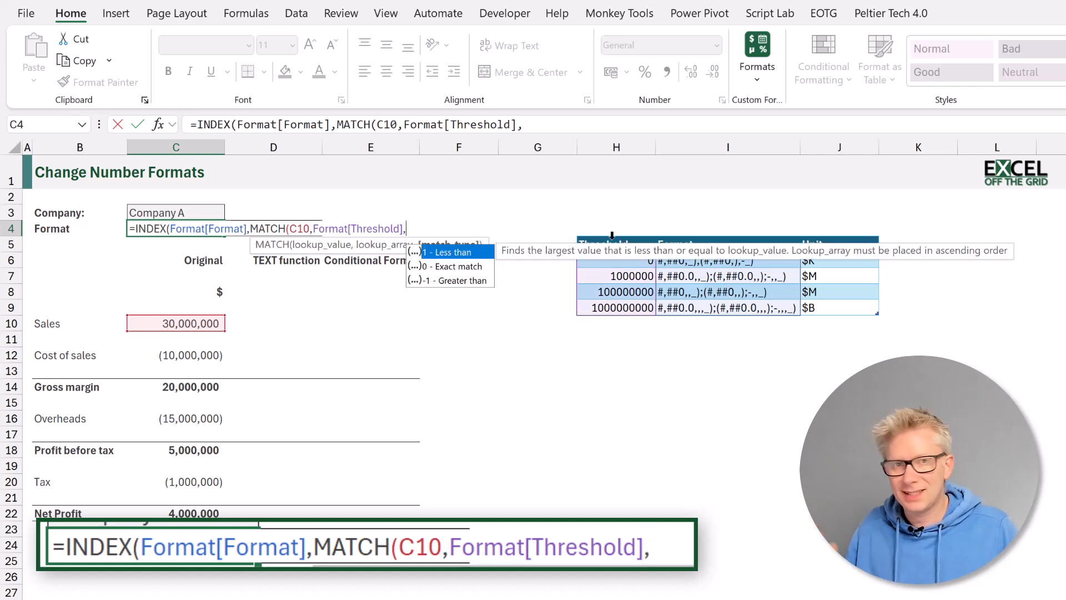
text(,1)
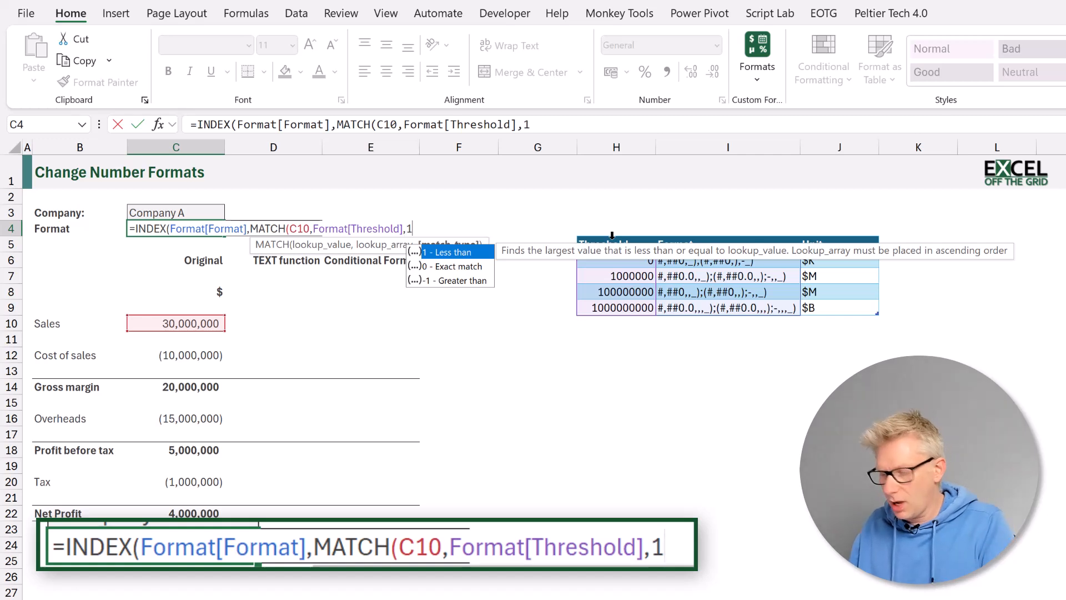
text()))
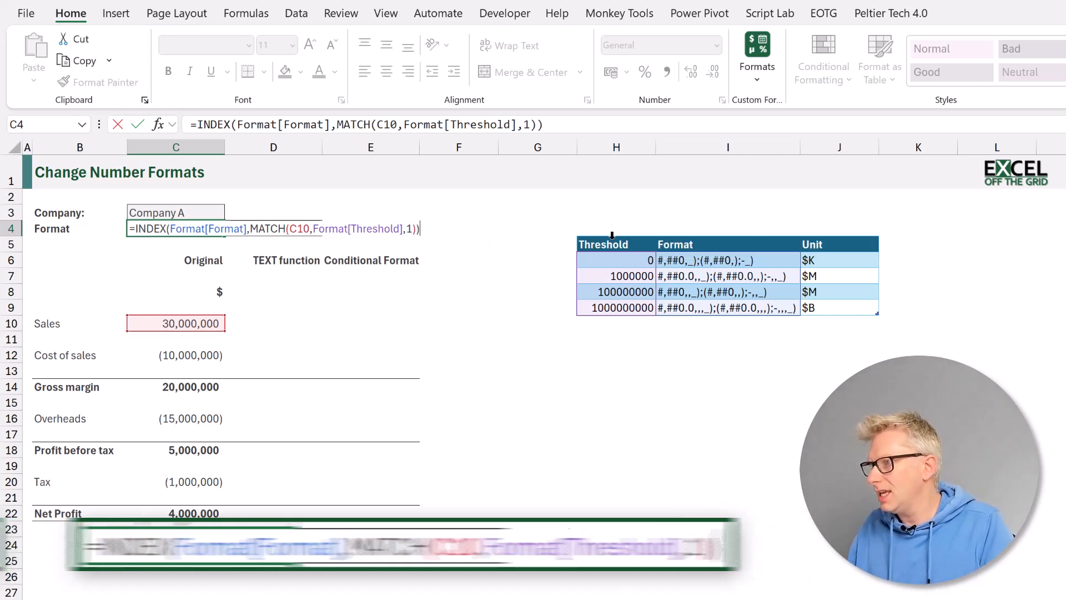
key(Return)
click(201, 227)
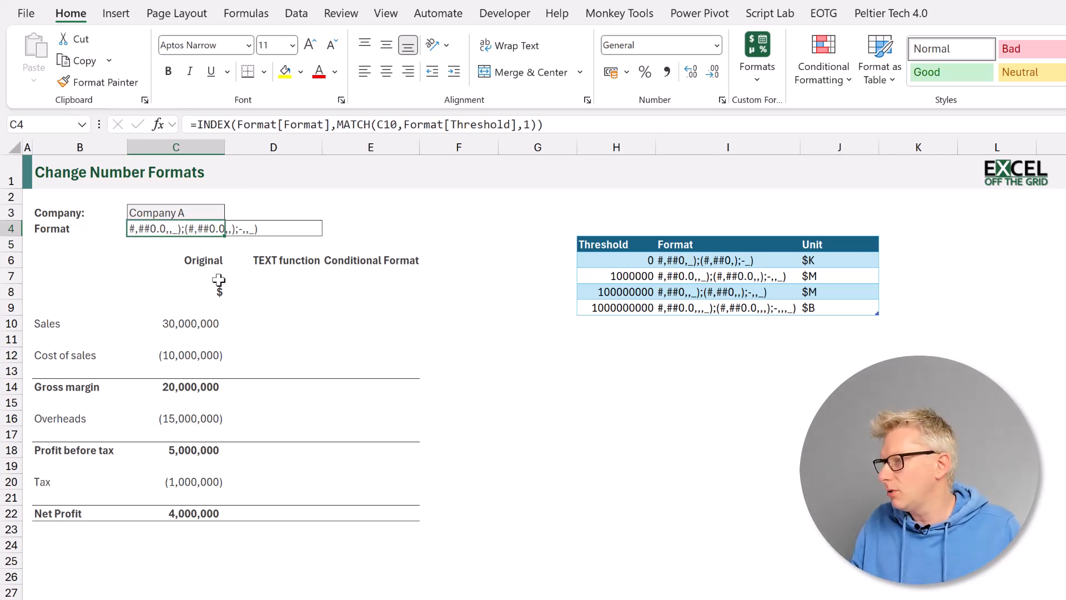
Enter =TEXT(C10,$C$4) in cell D10 to show sales in the looked-up format, with an absolute reference to the format cell
click(265, 318)
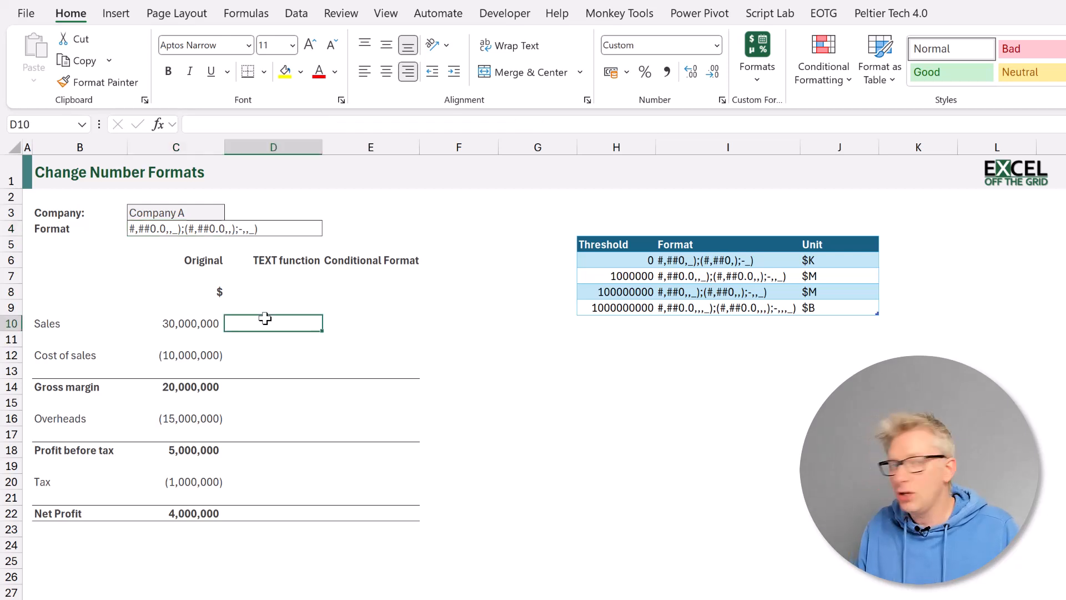
text(=)
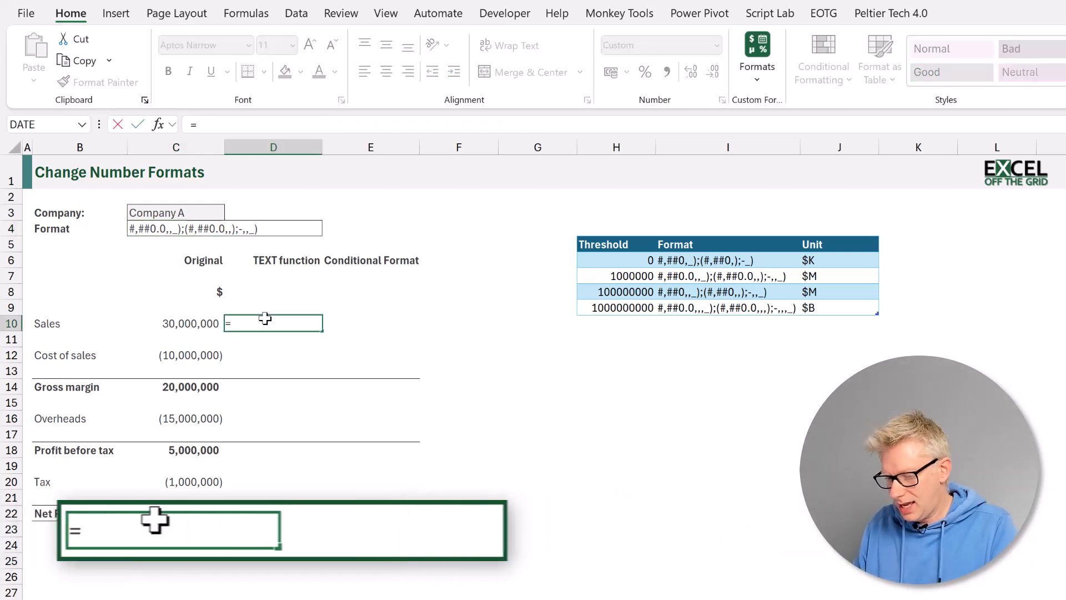
text(TEXT()
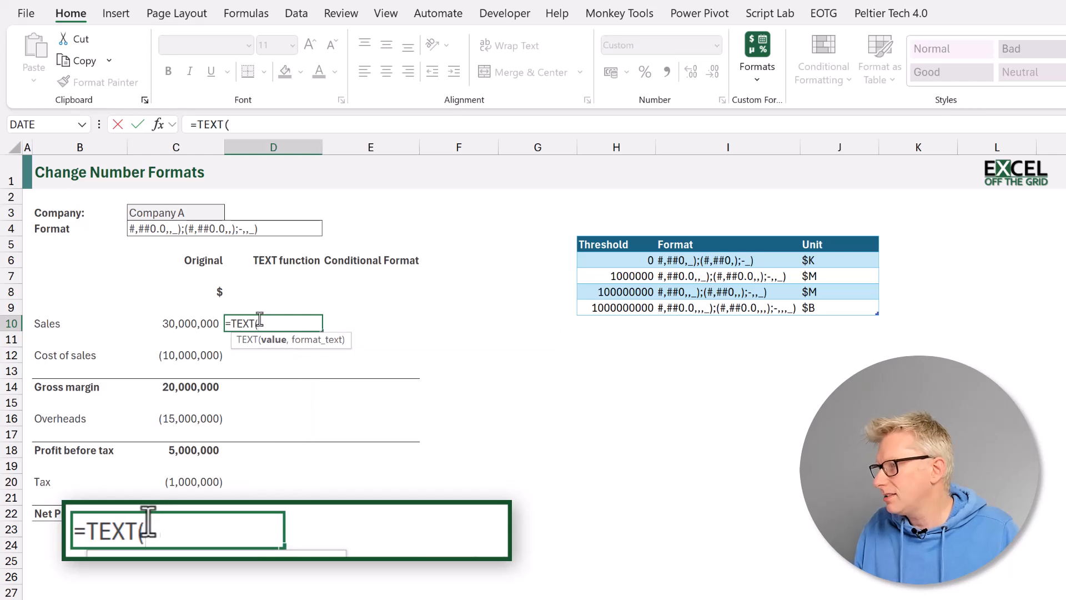
click(185, 324)
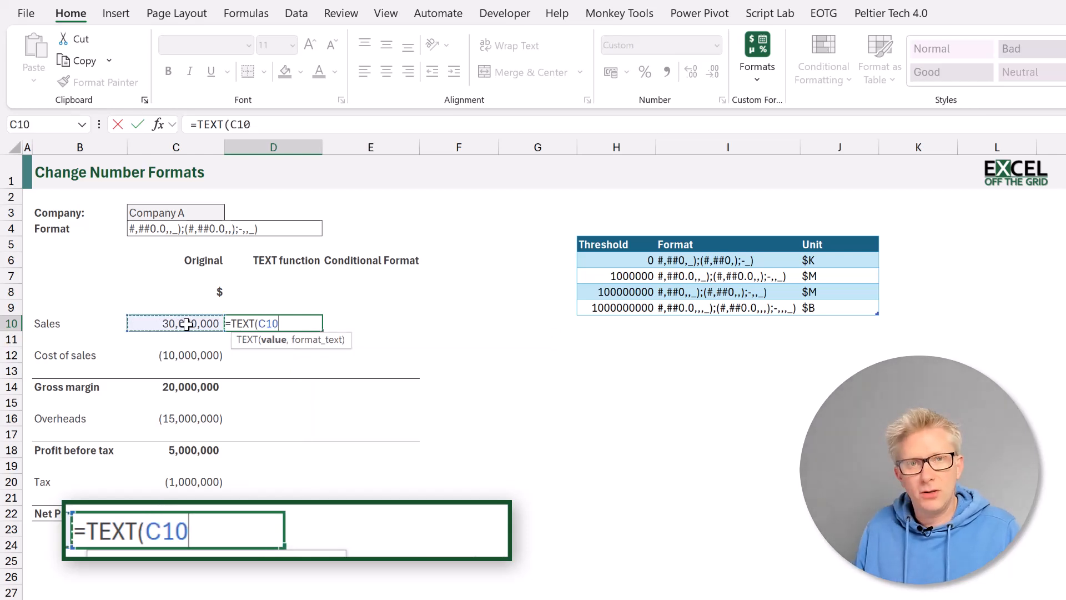
text(,)
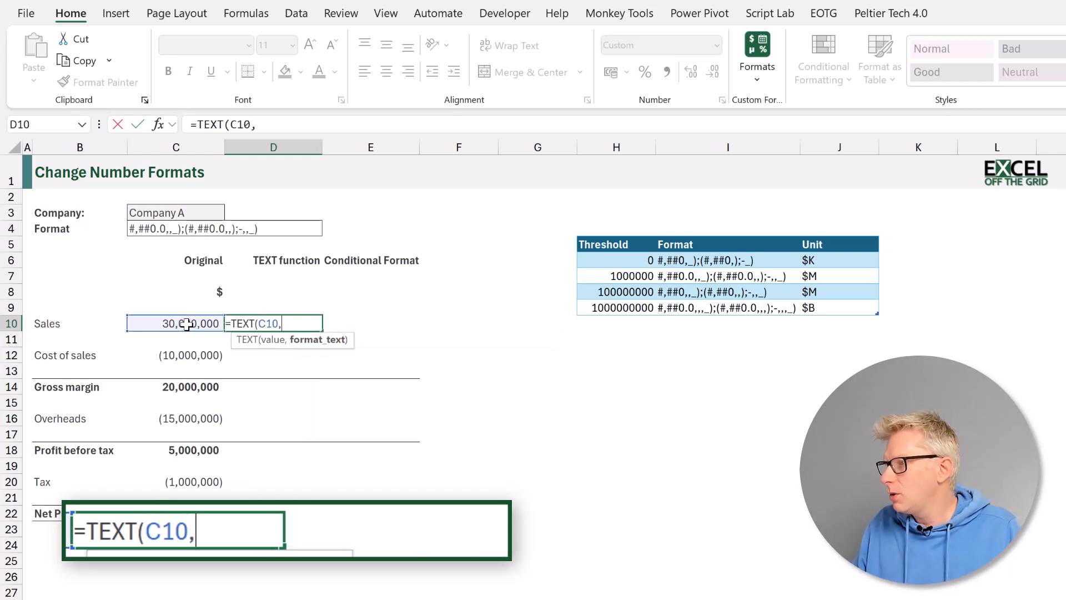
click(177, 226)
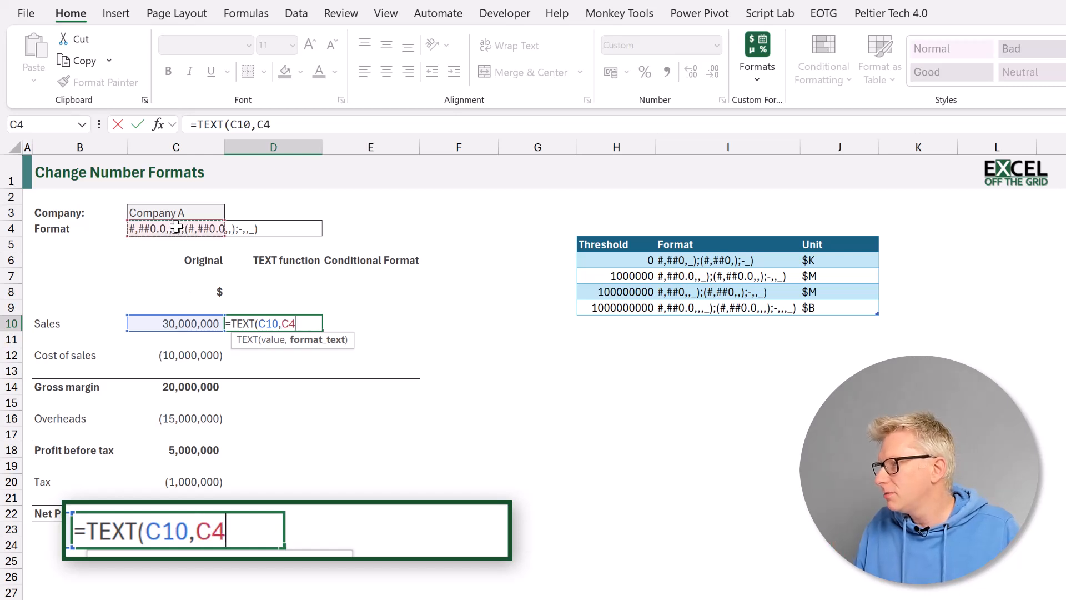
key(F4)
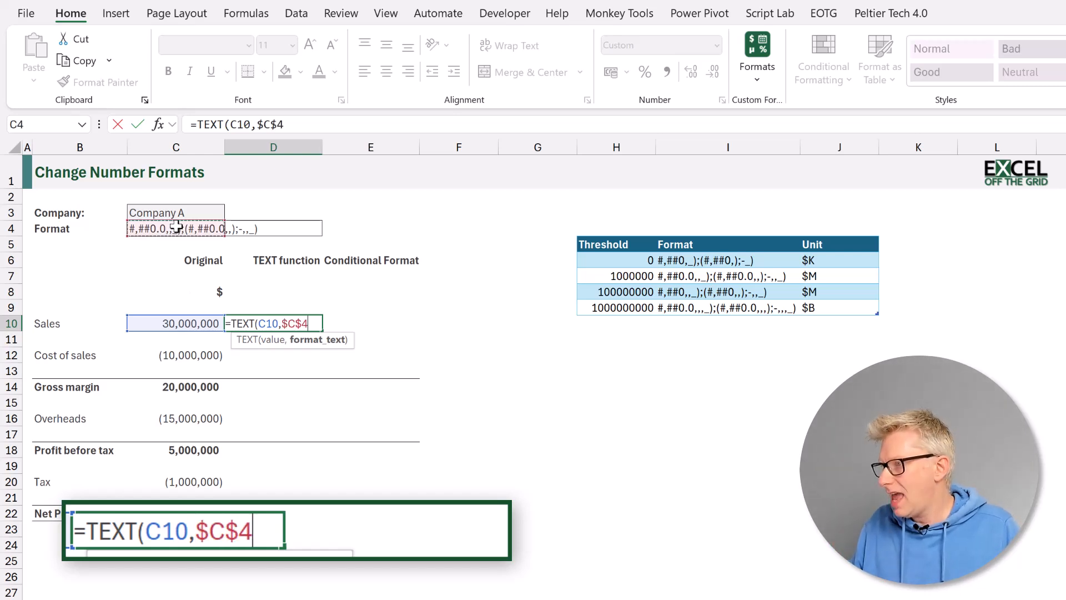
text())
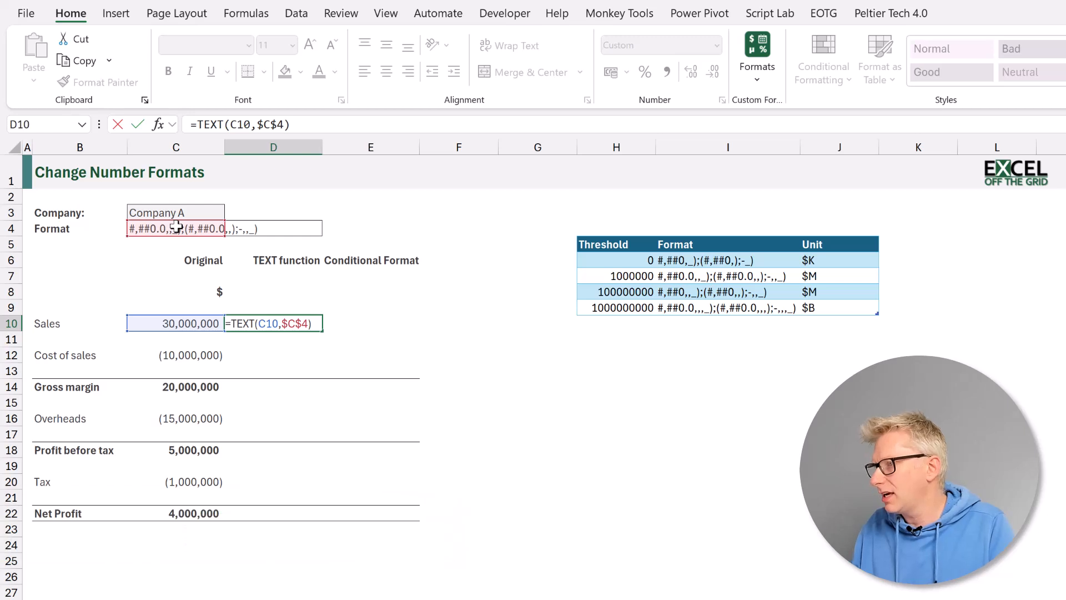
key(Return)
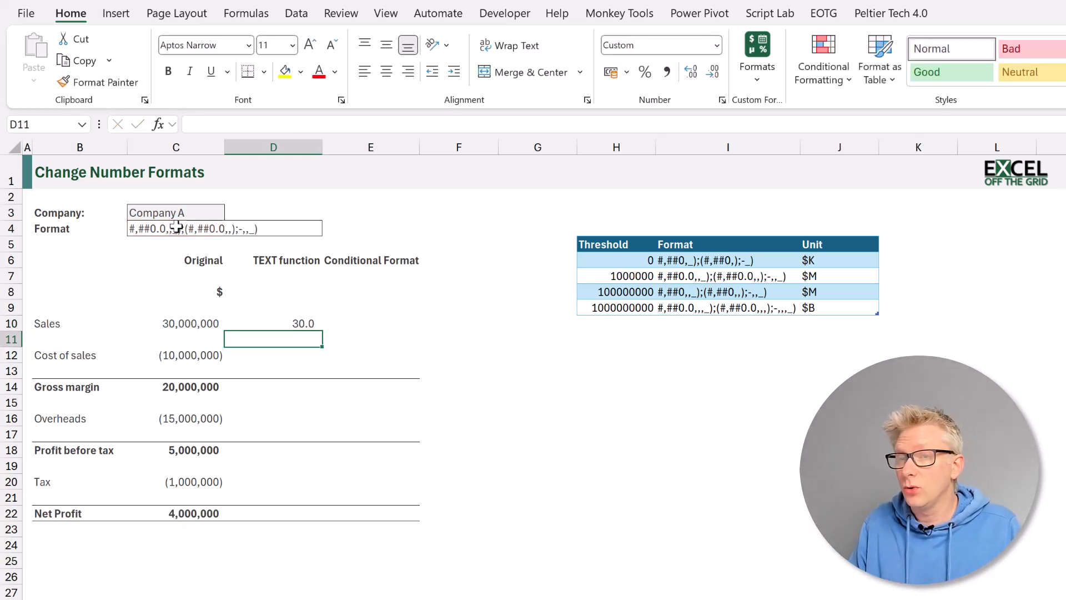
Copy the D10 formula and paste it as formulas only into D12, D14, D16, D18, D20 and D22
click(285, 319)
key(ctrl+c)
click(277, 355)
ctrl+click(267, 391)
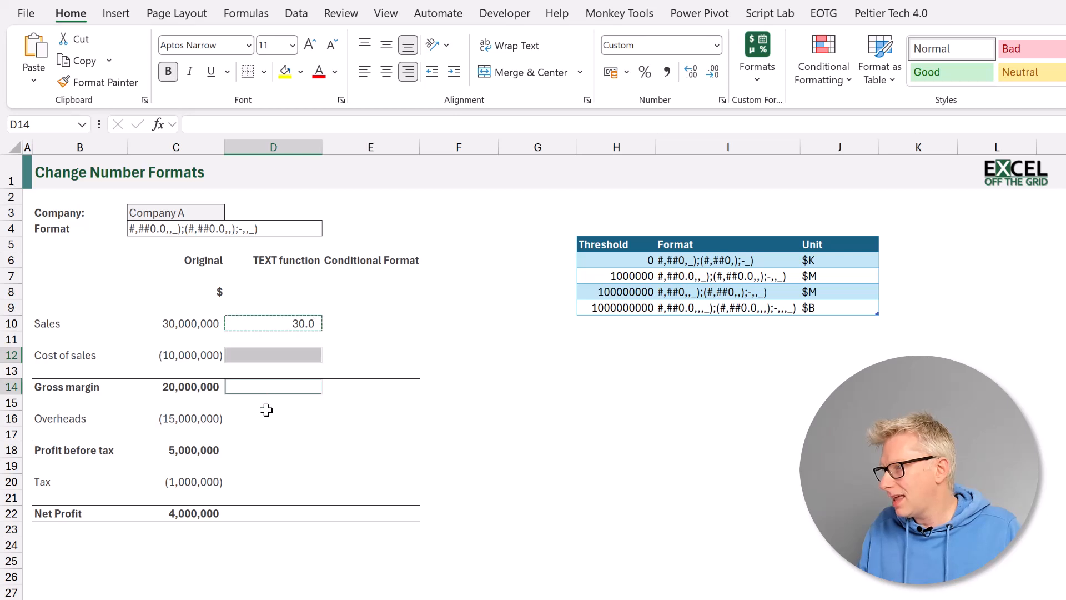
ctrl+click(266, 417)
ctrl+click(257, 454)
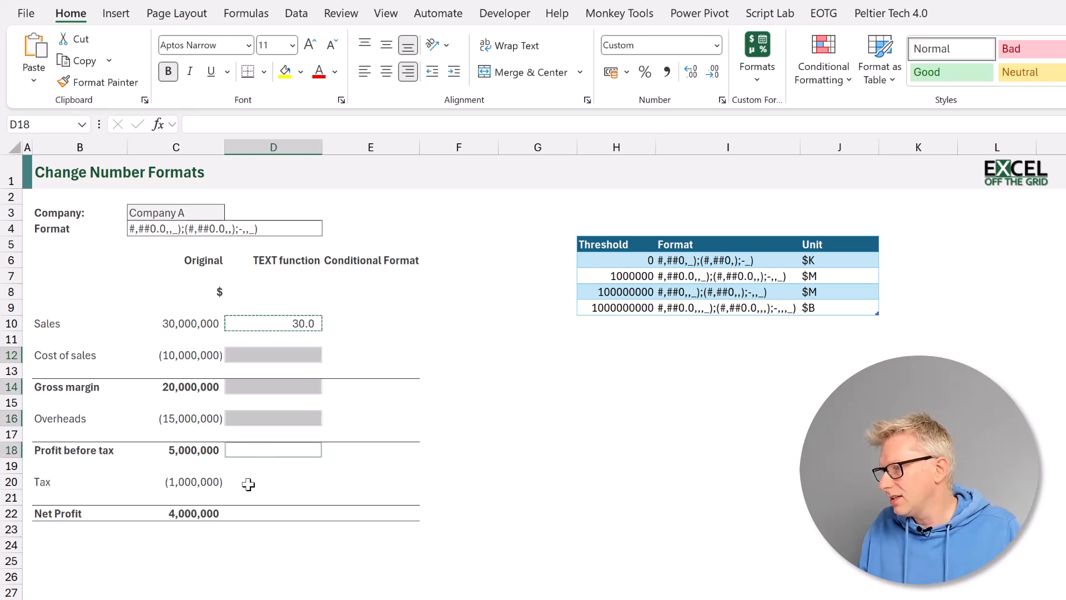
ctrl+click(249, 481)
ctrl+click(251, 512)
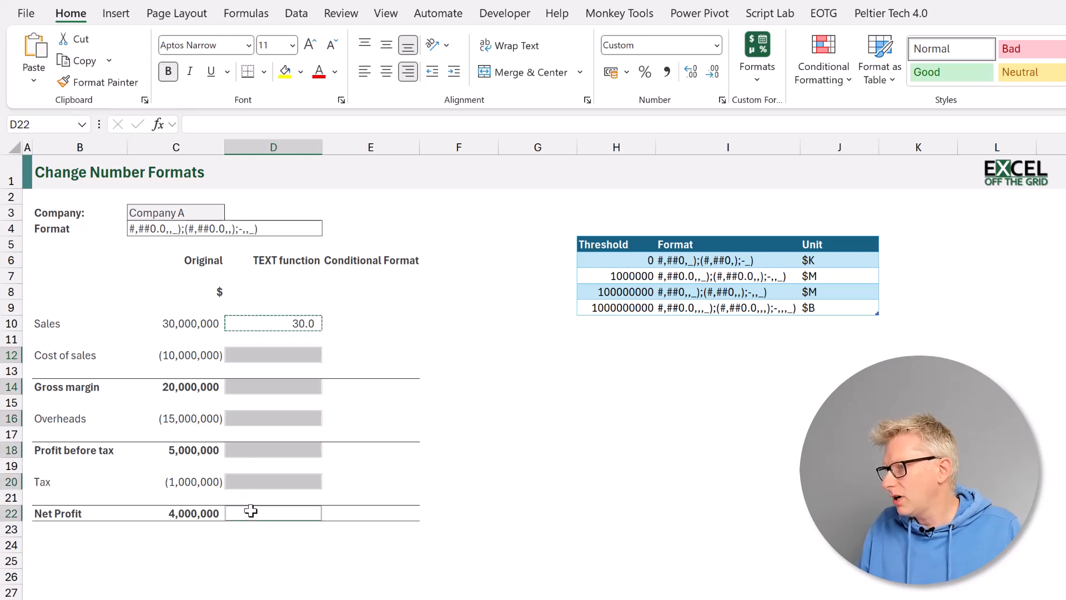
right_click(251, 512)
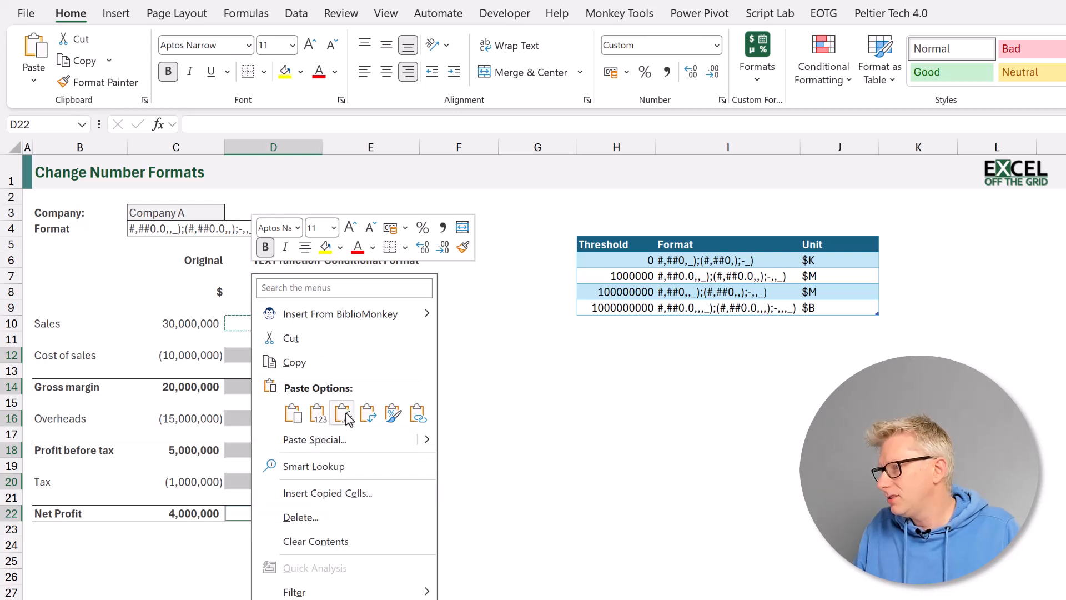
click(343, 414)
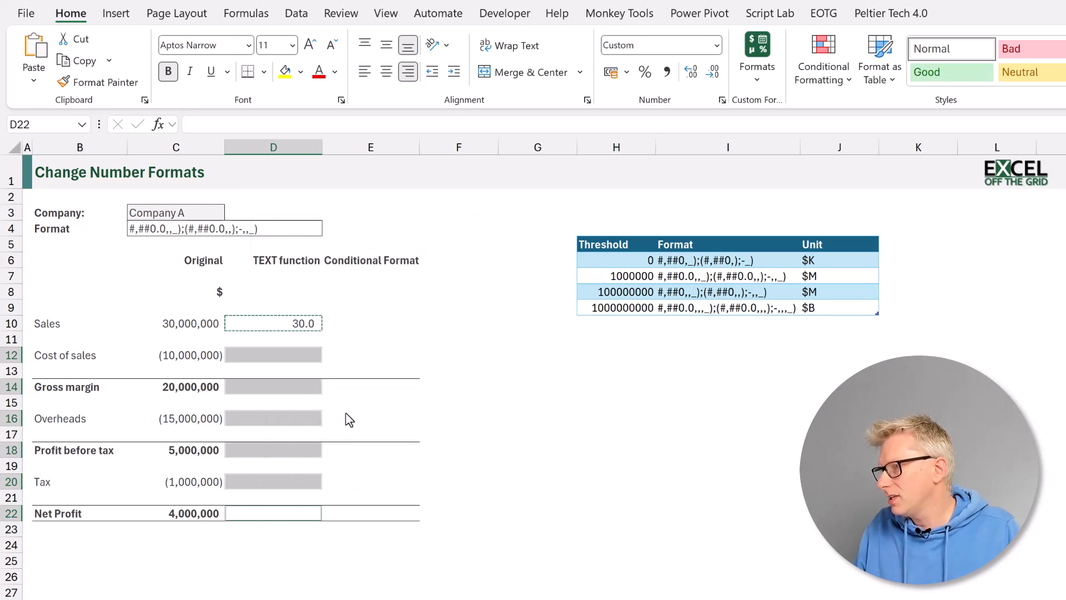
Compare the formulas in the Original and TEXT function columns for Sales, Cost of sales and Gross margin
click(295, 322)
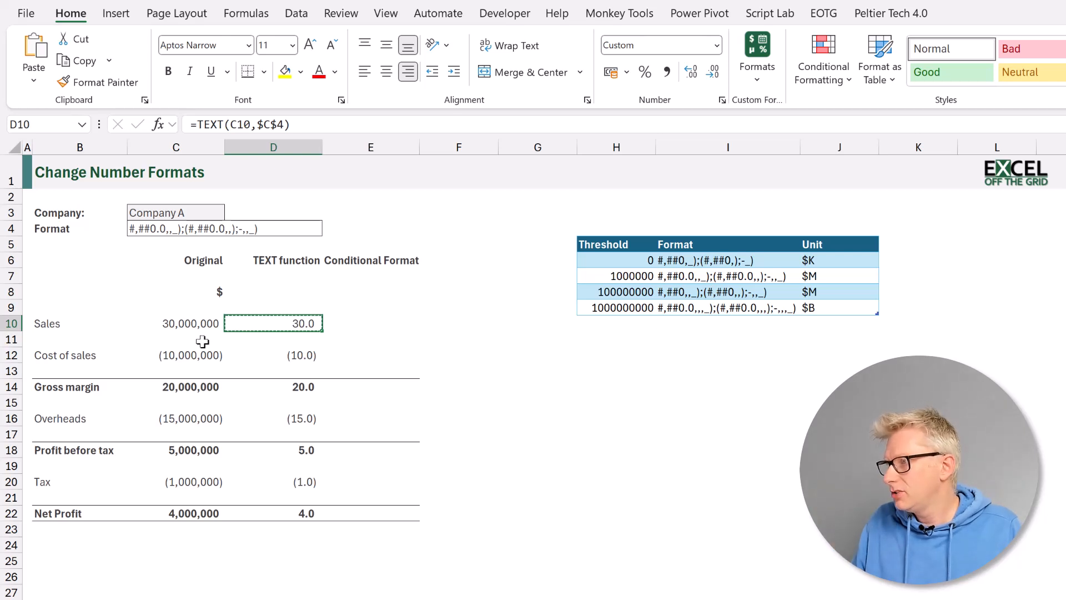
click(187, 322)
click(189, 356)
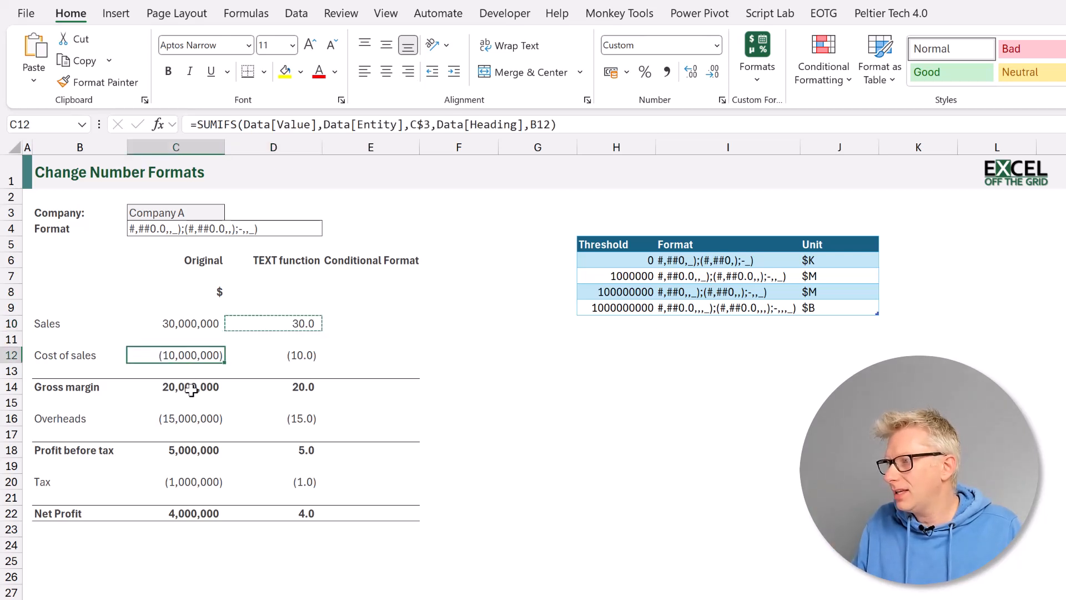
click(191, 389)
click(292, 383)
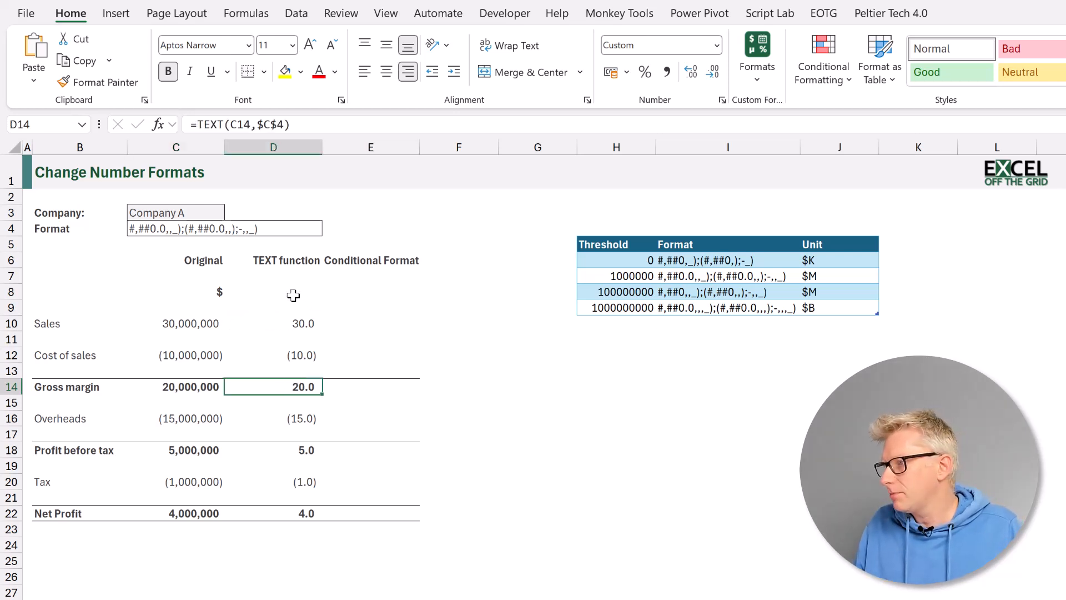
Copy the format lookup formula's text from cell C4 and paste it into cell D8 above the TEXT function column
key(Escape)
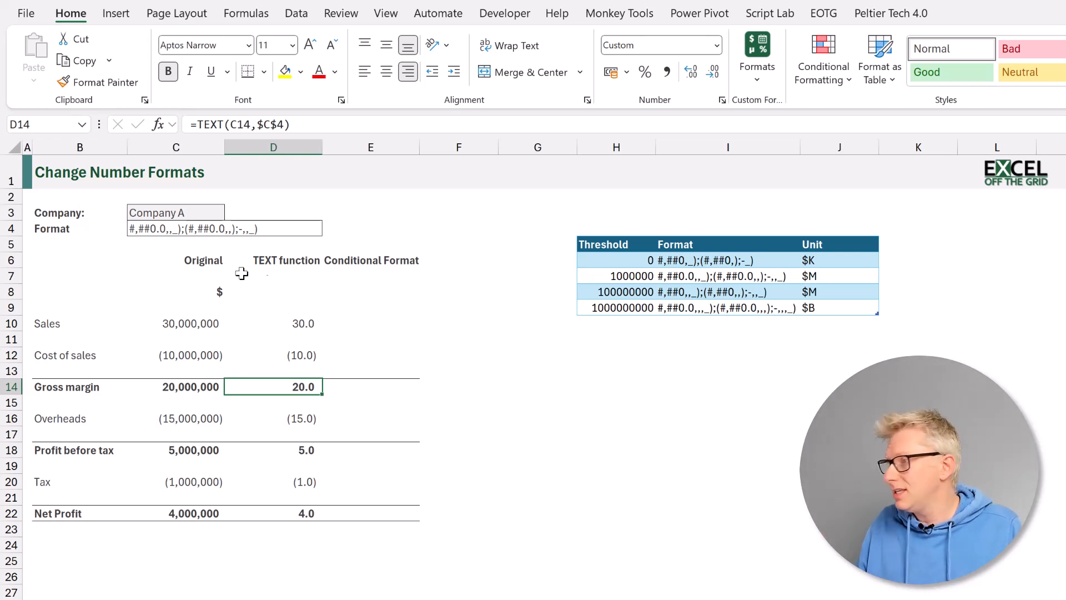
click(176, 229)
drag(554, 128, 182, 139)
key(ctrl+c)
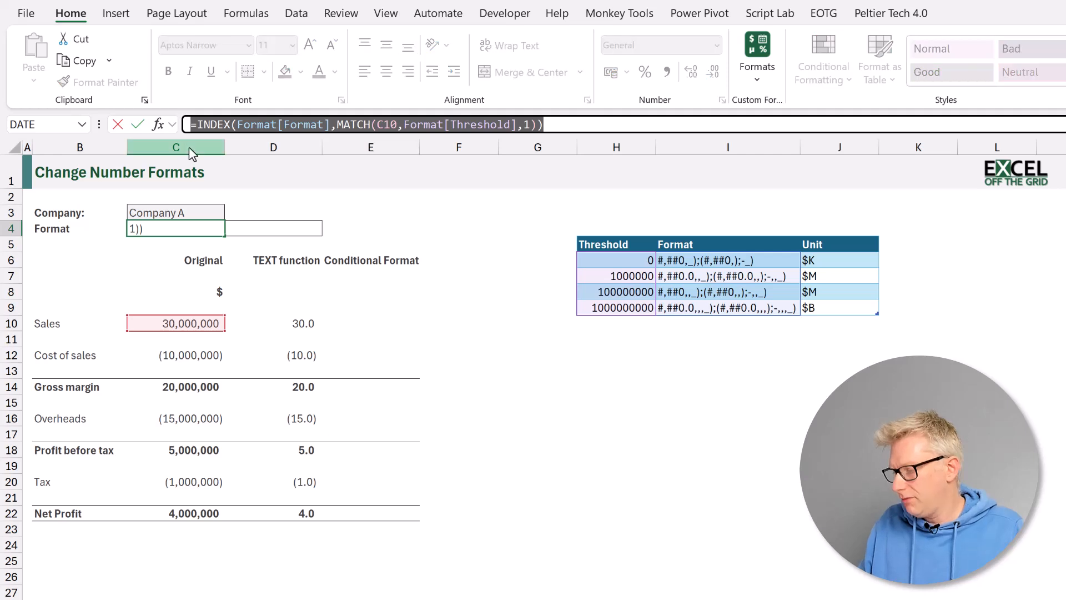
key(Escape)
click(293, 291)
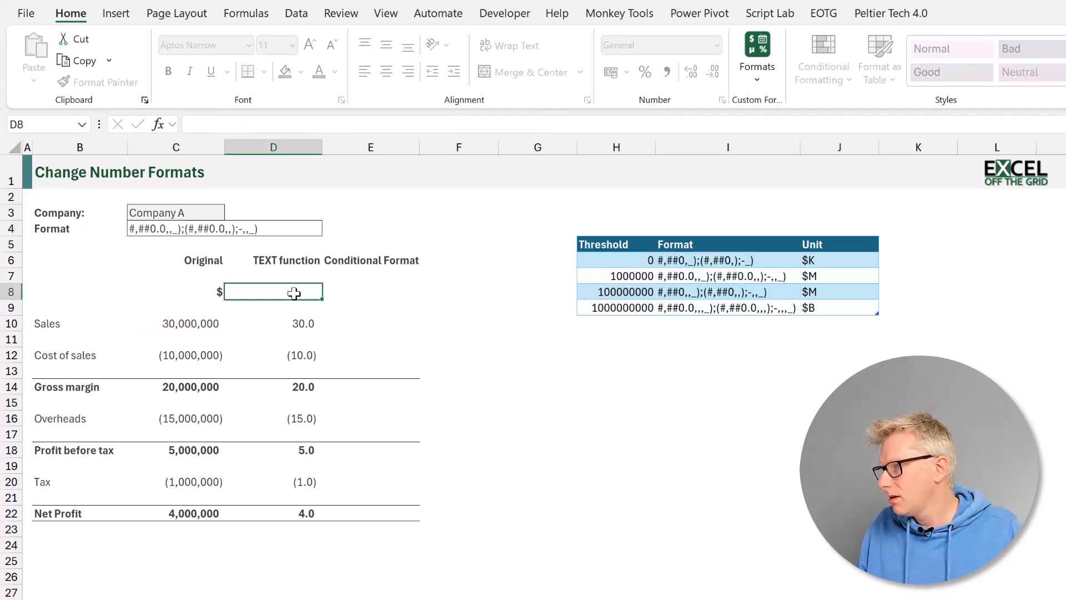
click(301, 129)
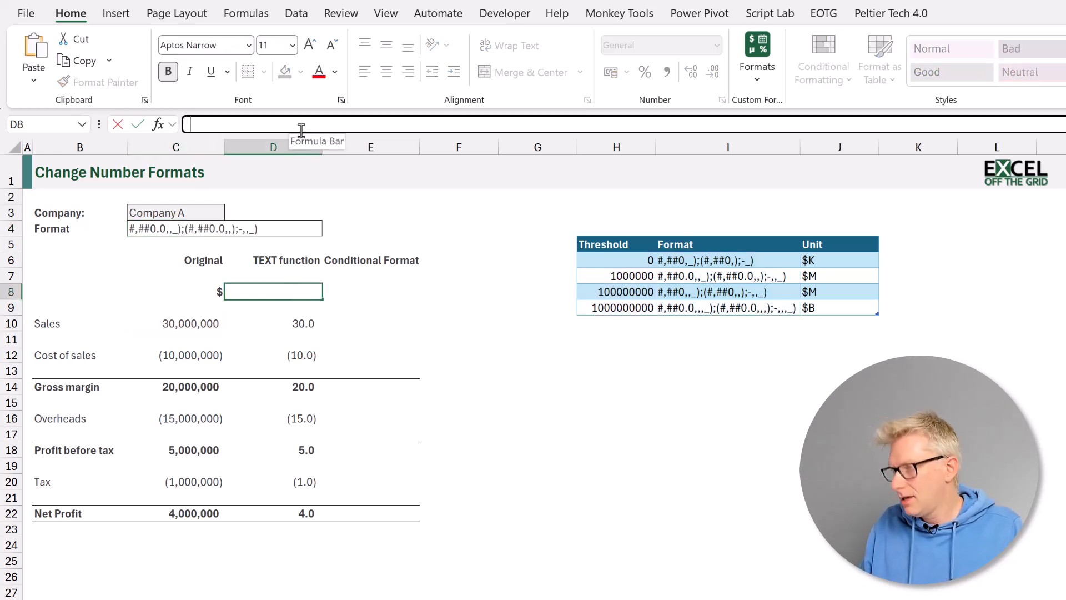
key(ctrl+v)
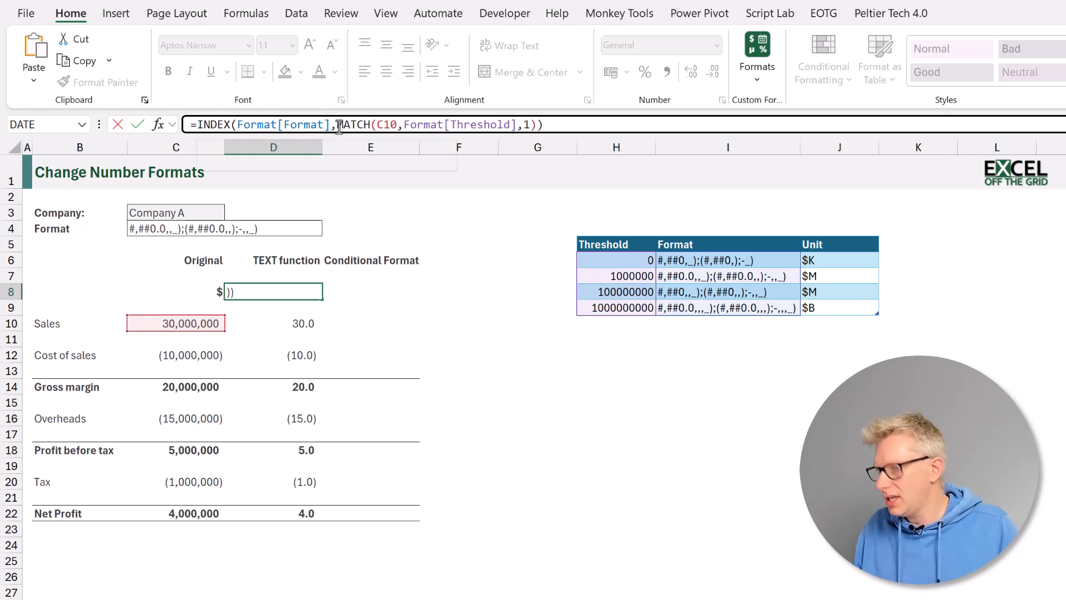
Change the D8 formula to =INDEX(Format[Unit],MATCH(C10,Format[Threshold],1)) so it returns the unit
click(339, 124)
key(Left)
key(BackSpace)
key(BackSpace)
key(BackSpace)
key(BackSpace)
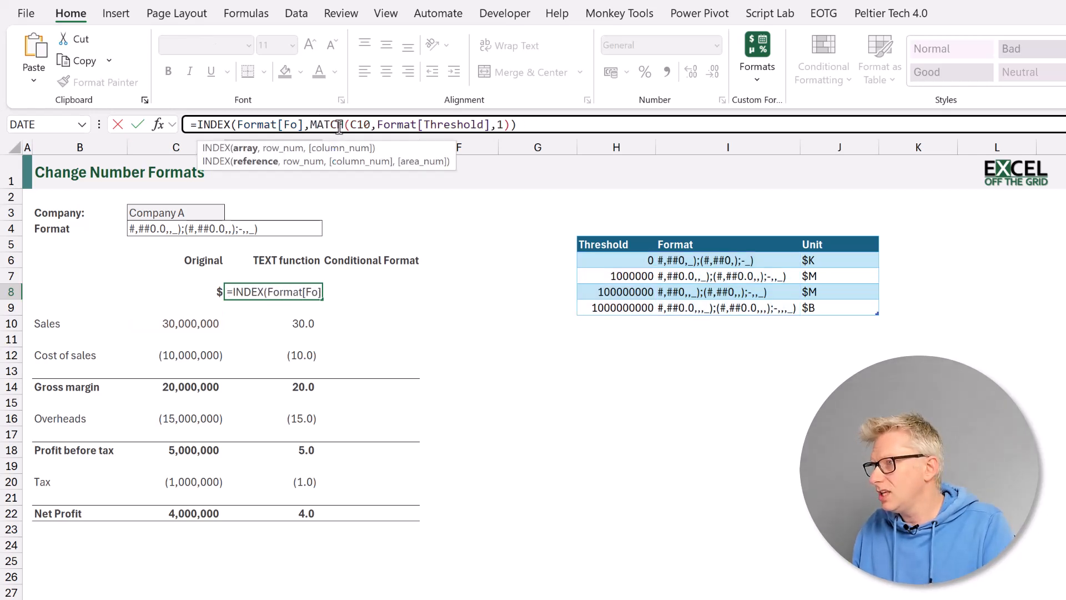
key(BackSpace)
key(BackSpace)
text(Unit)
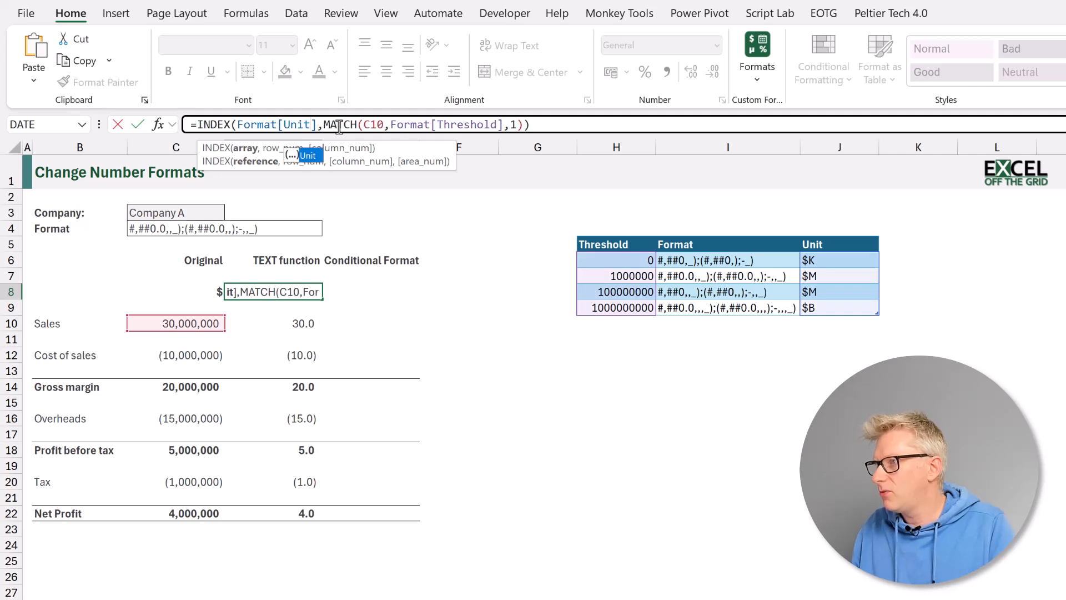
key(Return)
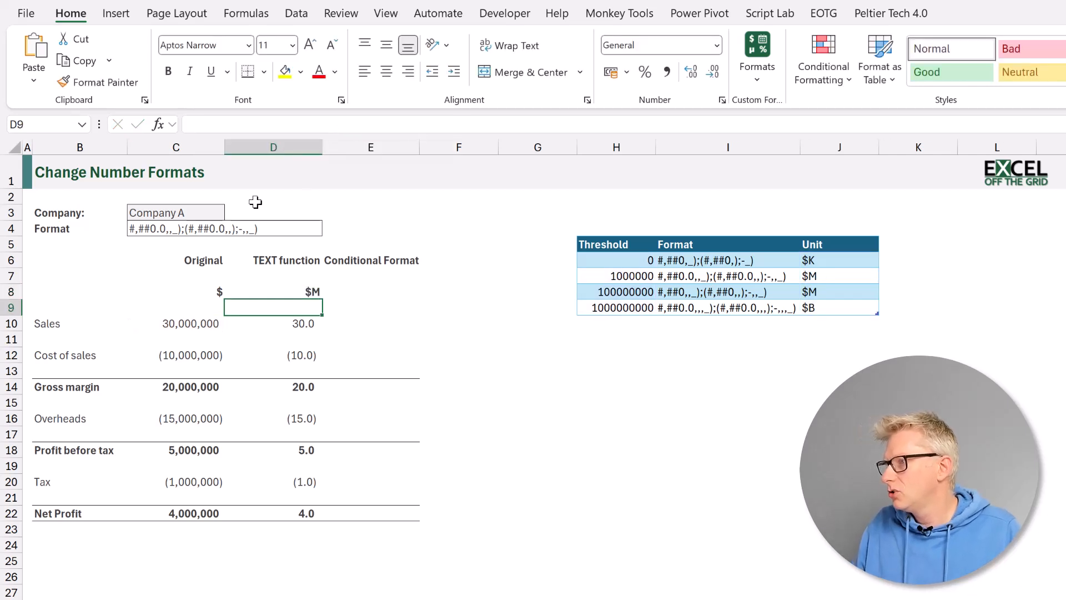
Set the company in cell C3 to Company B and check the TEXT formula for Sales in D10
click(200, 213)
click(231, 213)
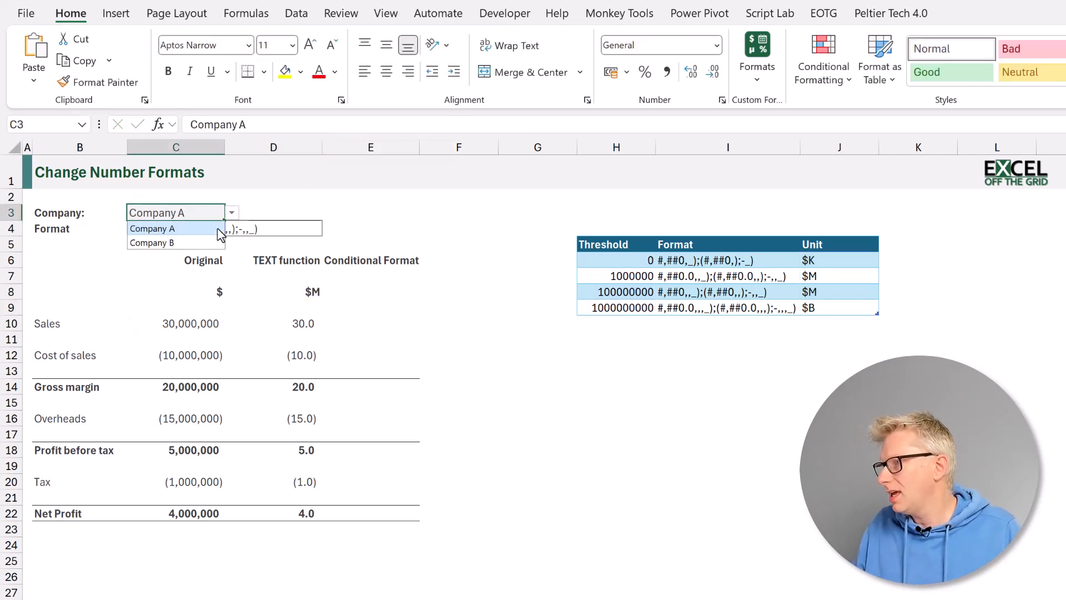
click(213, 244)
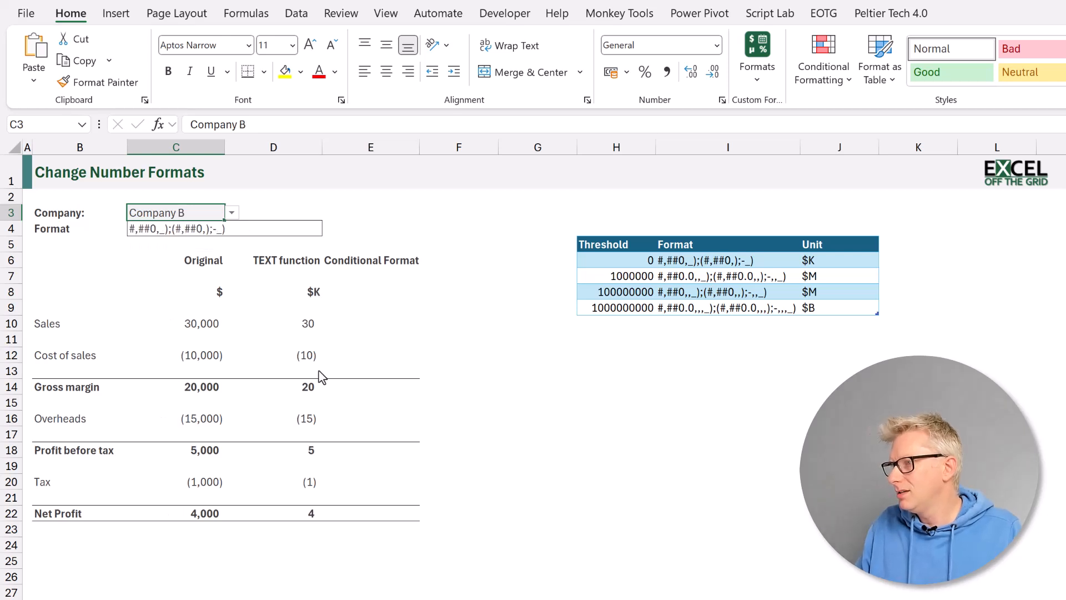
click(307, 322)
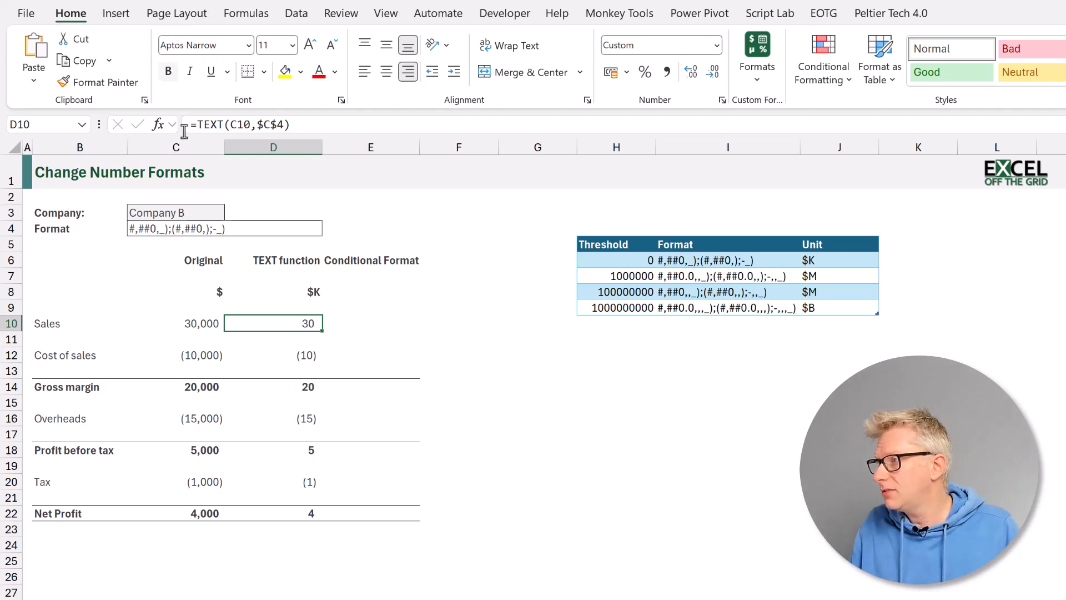
Hide column C, which holds the original values
click(193, 147)
right_click(193, 148)
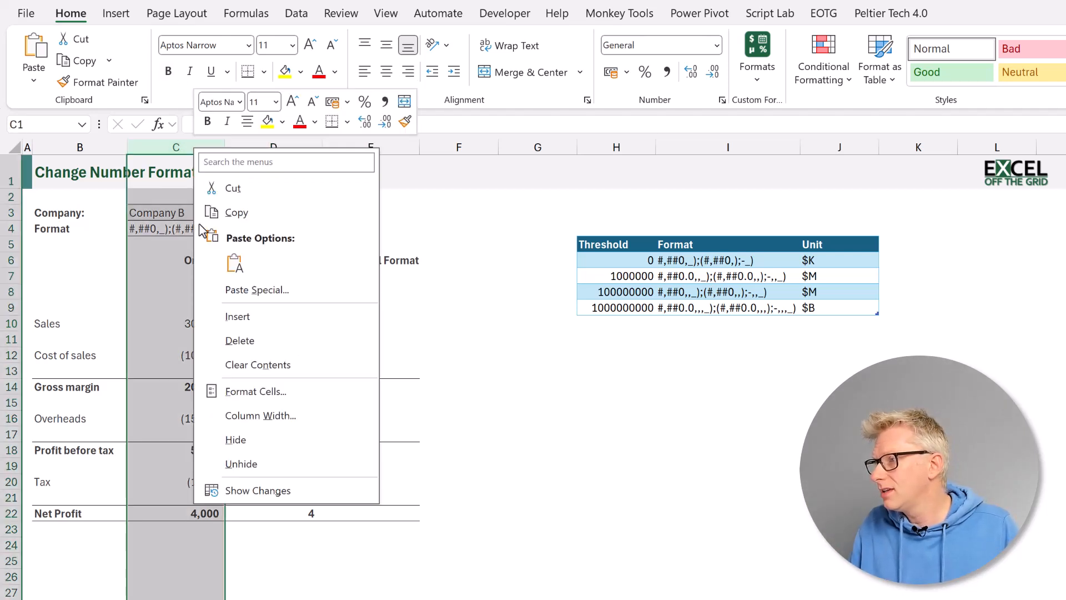
click(243, 448)
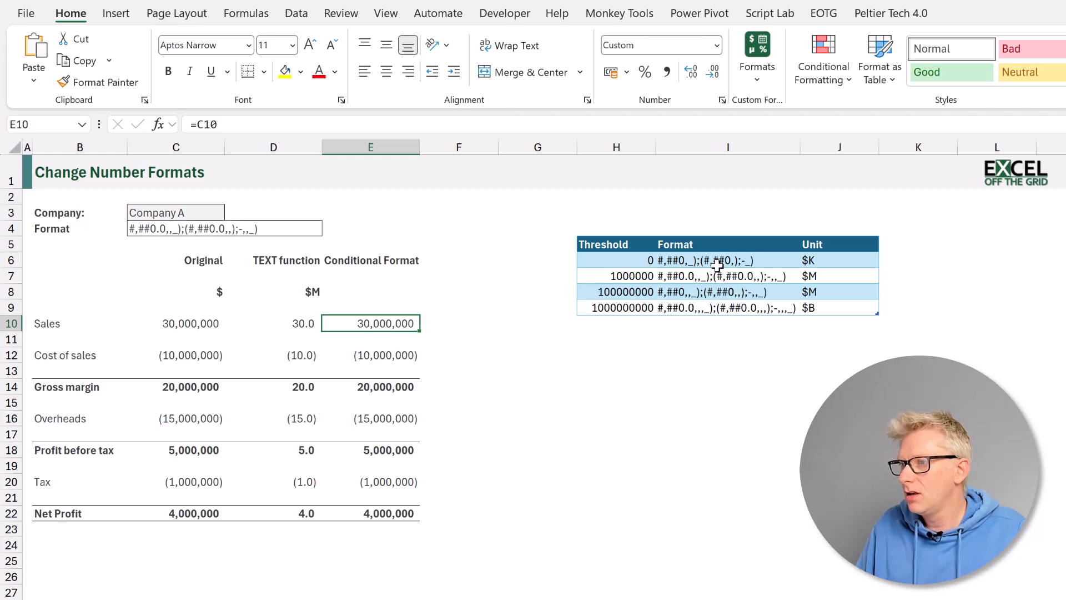
Copy the number format code #,##0,_);(#,##0,);-_) from the table's 0 threshold row without altering the cell
click(756, 260)
double_click(755, 260)
drag(755, 260, 649, 260)
key(ctrl+c)
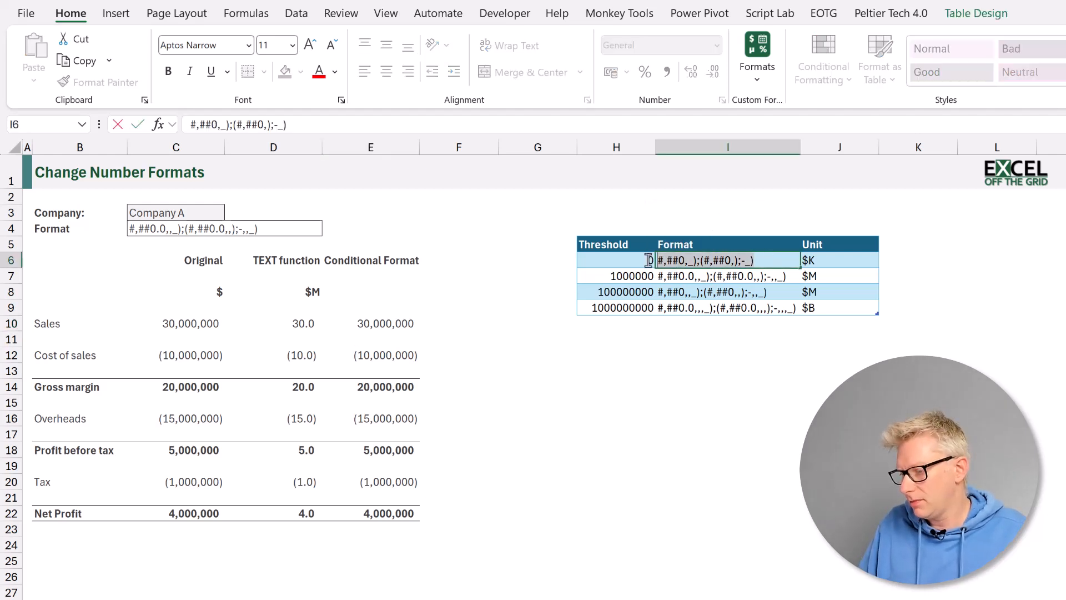
key(Escape)
Start a formula-based conditional formatting rule for E10:E22 with the condition =ABS($E$10)>=0
drag(389, 320, 388, 513)
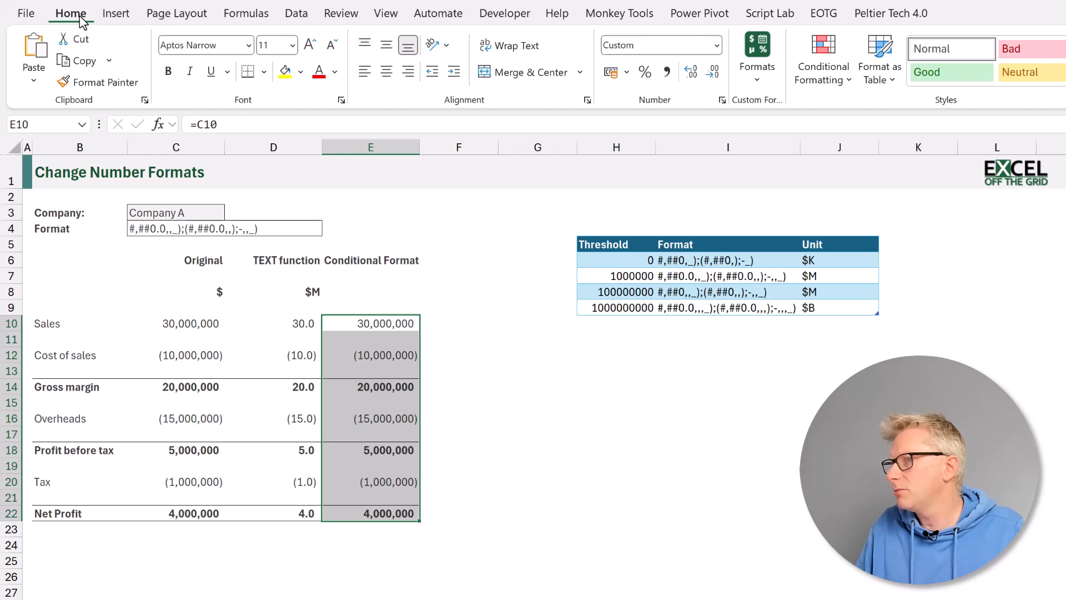
click(838, 85)
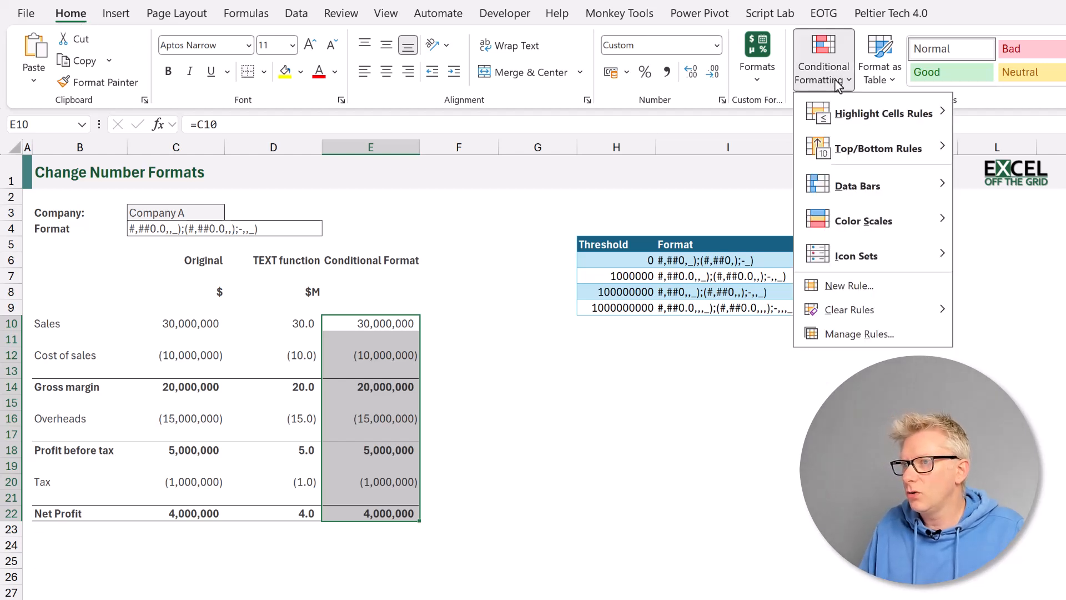
click(861, 286)
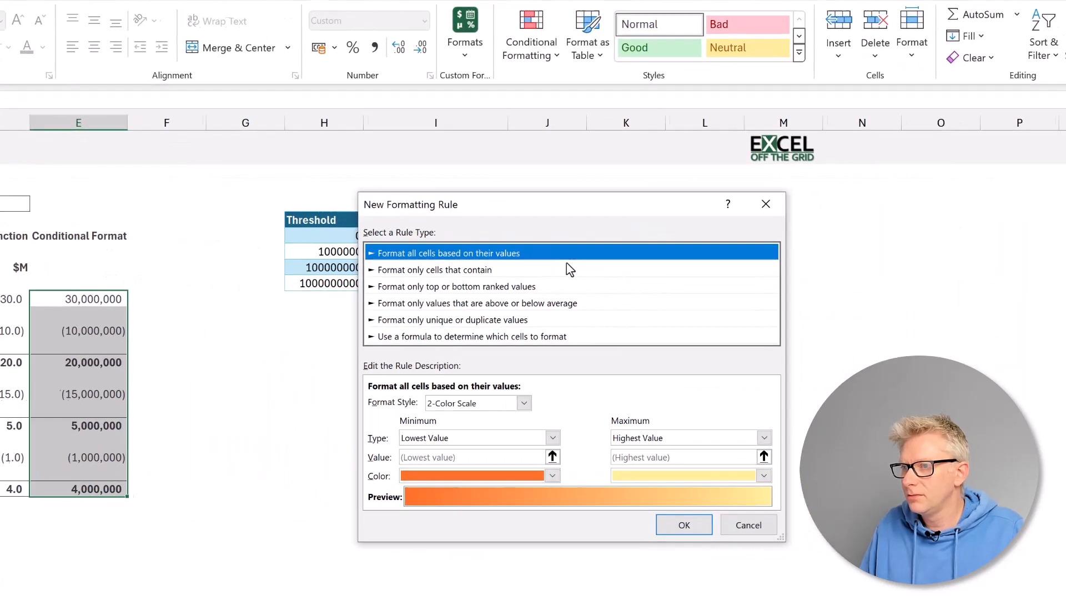
click(366, 337)
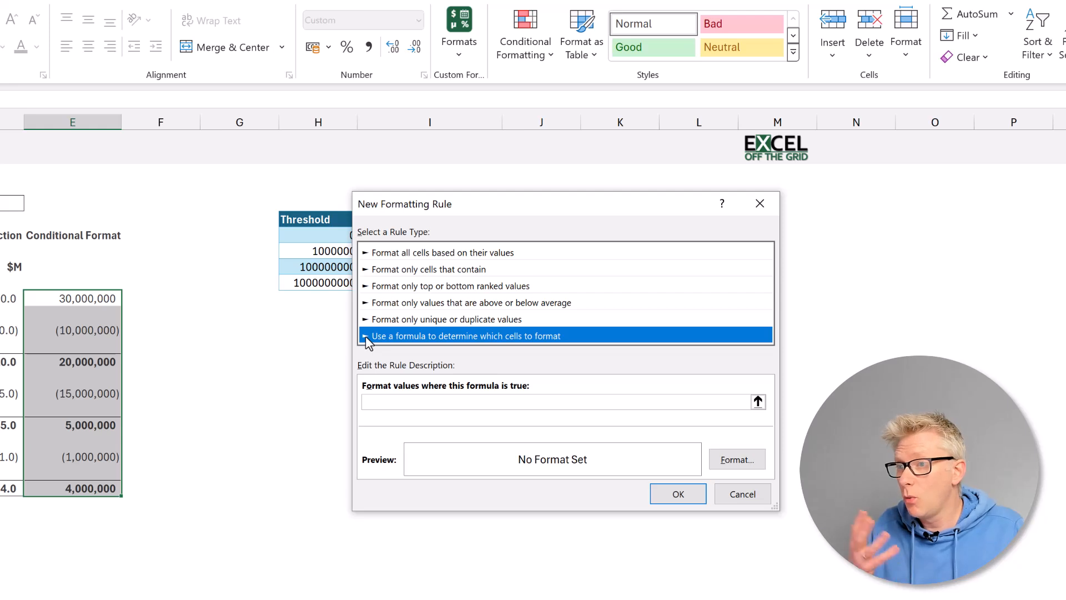
click(384, 403)
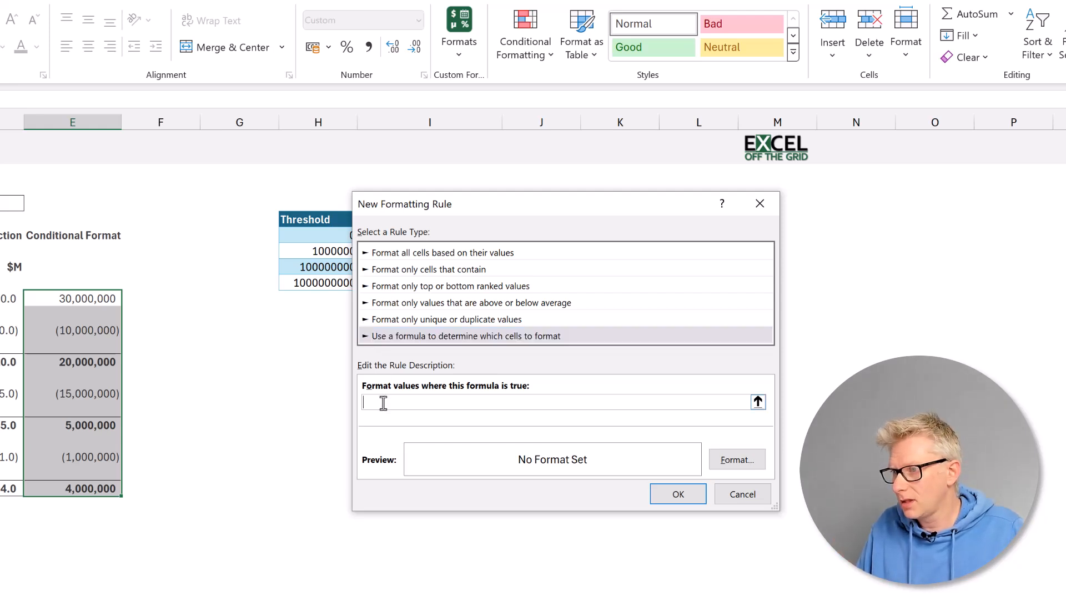
text(=ABS()
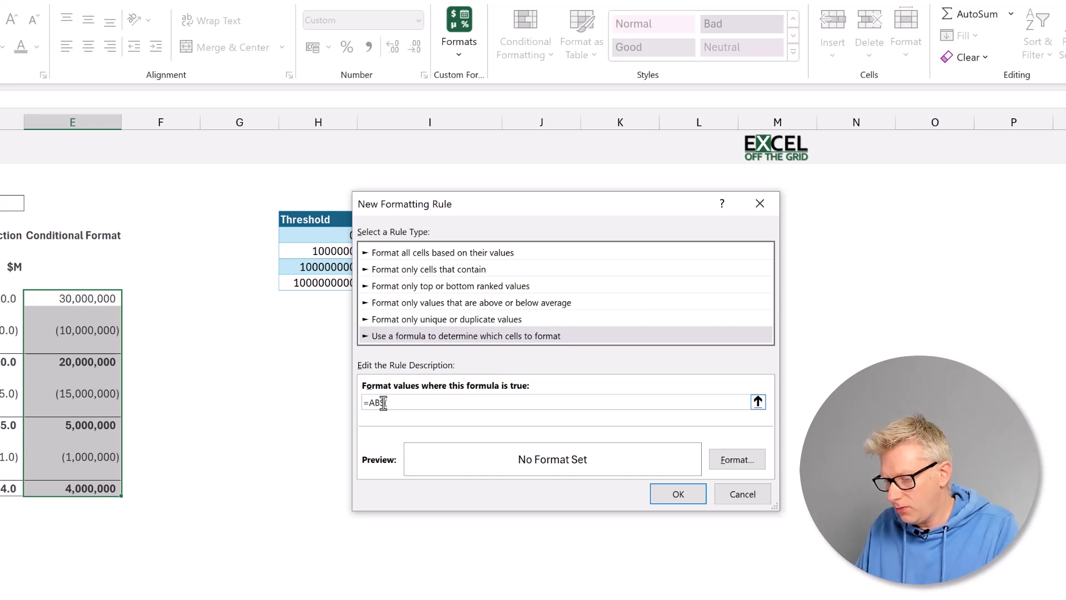
text($E)
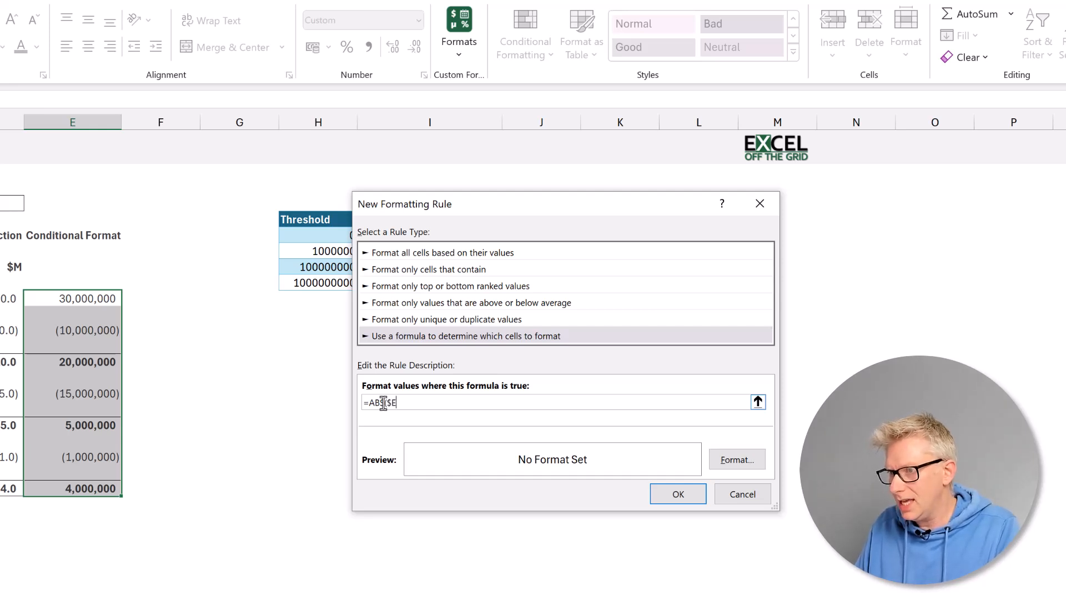
text($10)
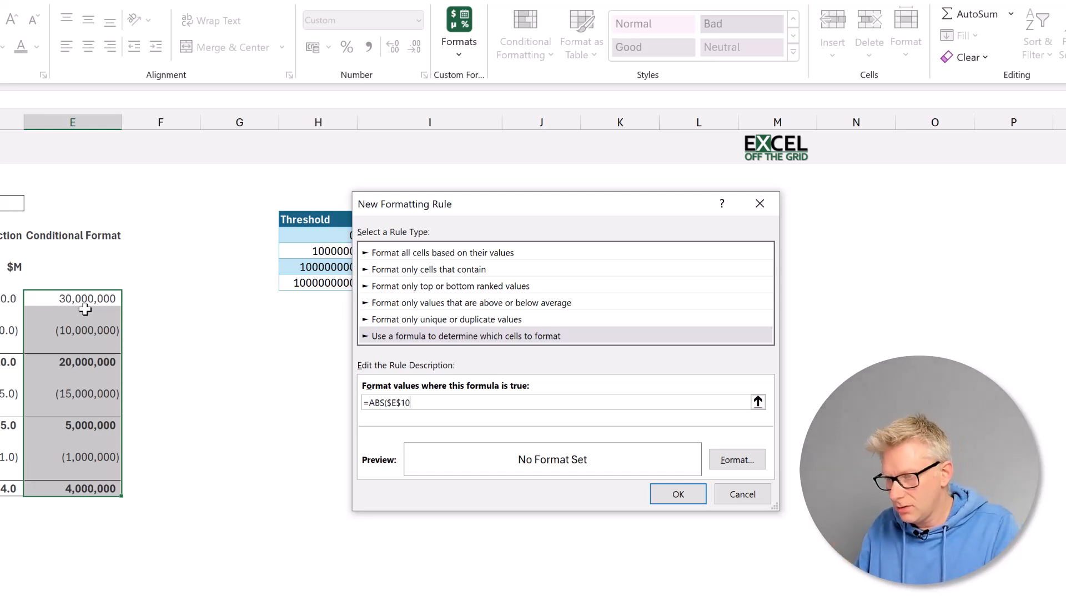
text()>)
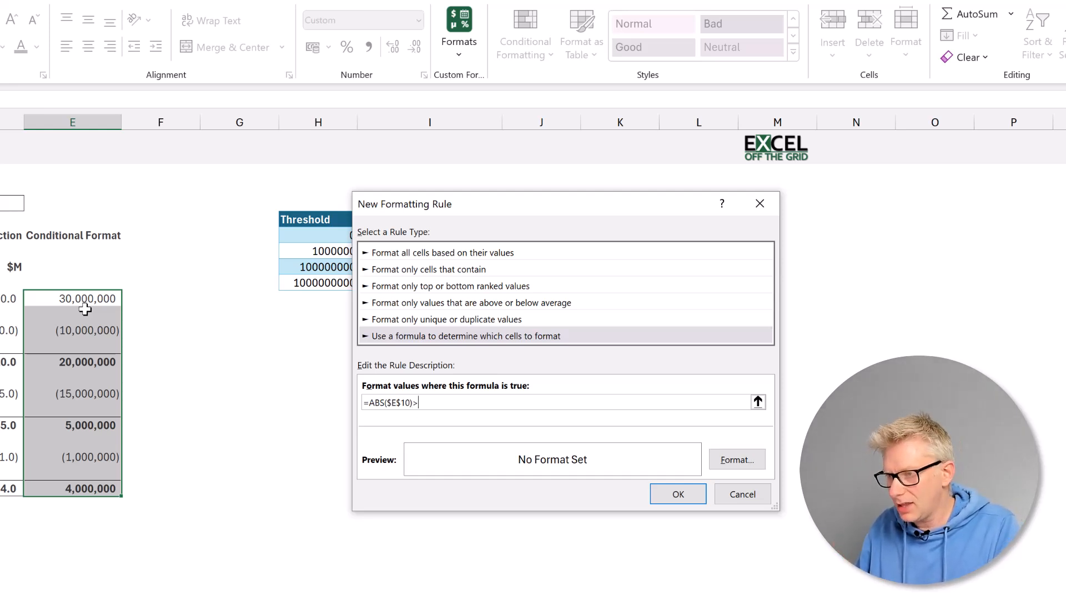
text(=0)
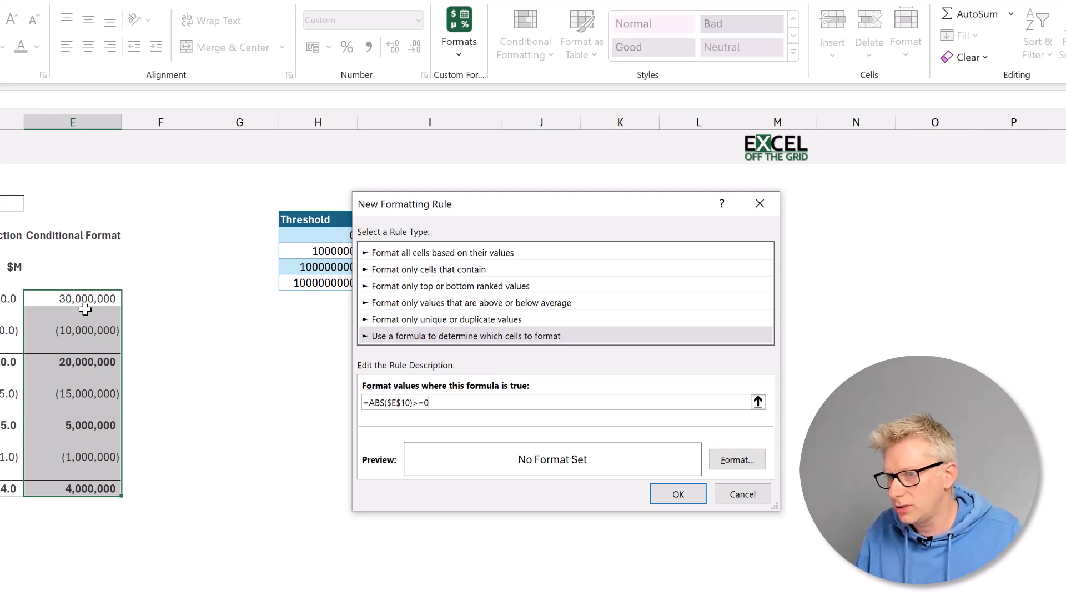
Give the rule the custom number format #,##0,_);(#,##0,);-_) and apply it
click(738, 460)
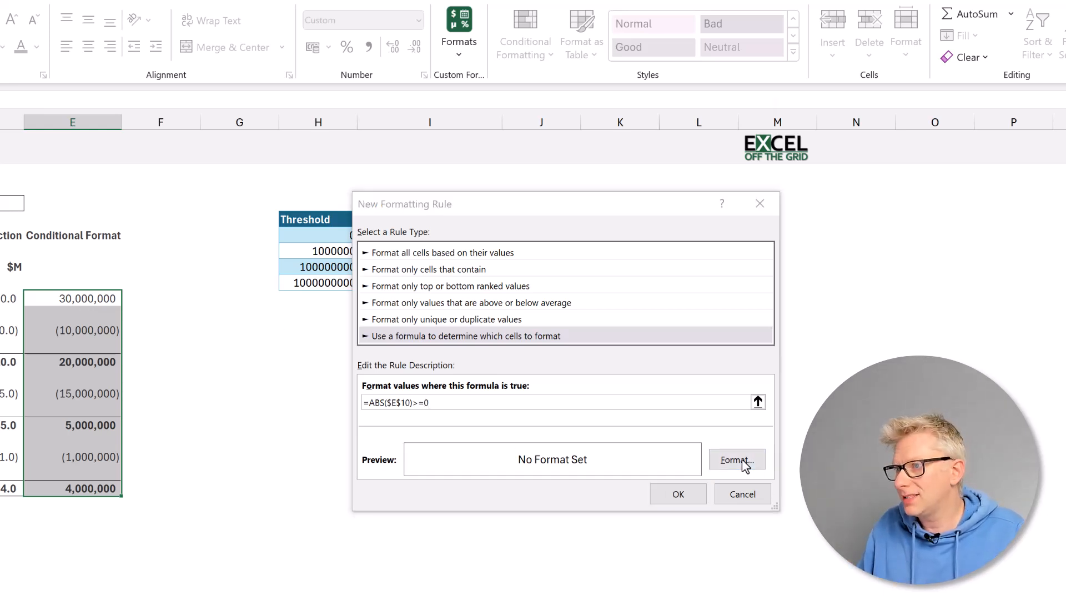
click(434, 313)
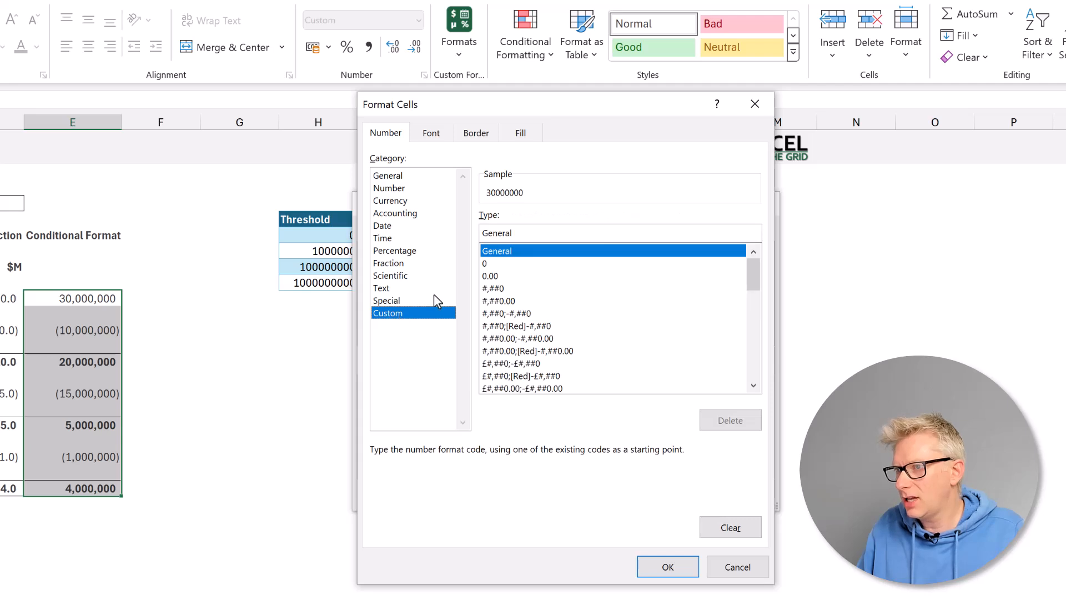
drag(524, 232, 481, 238)
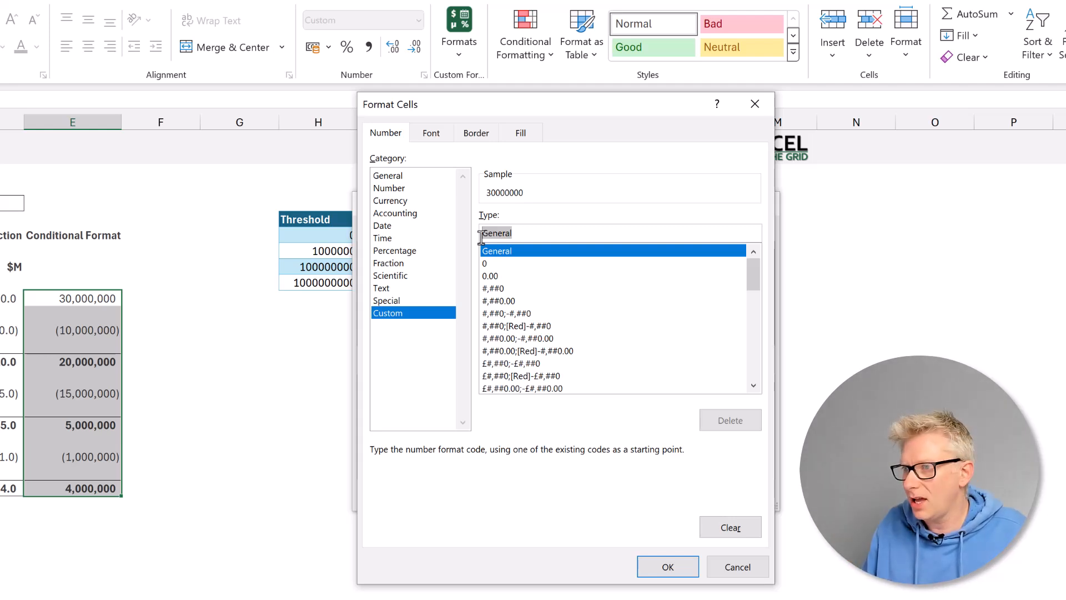
text(#,##0,_);(#,##0,);-_))
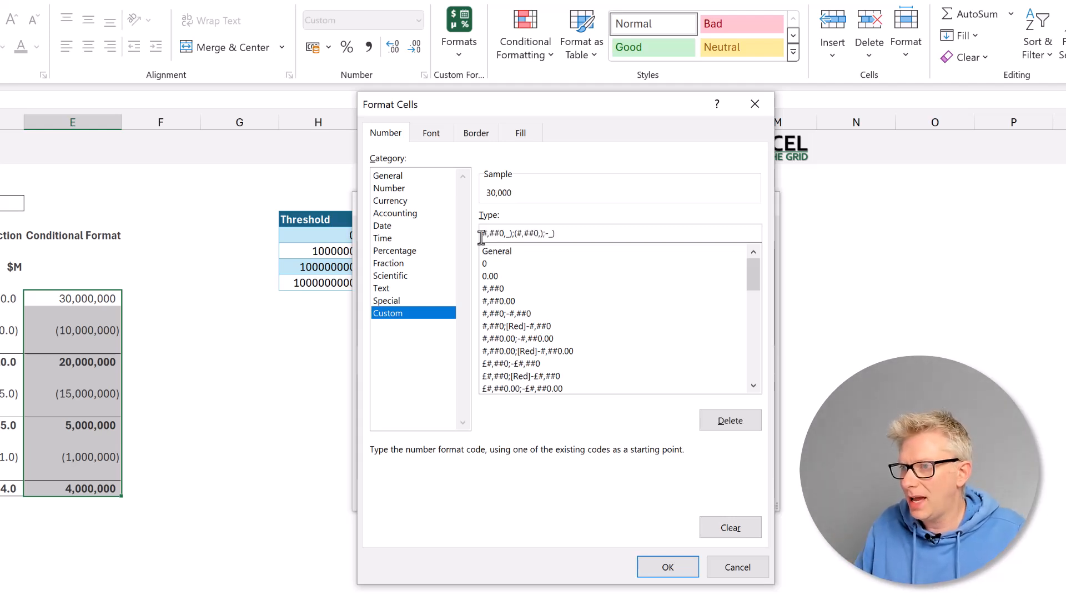
click(655, 566)
click(678, 494)
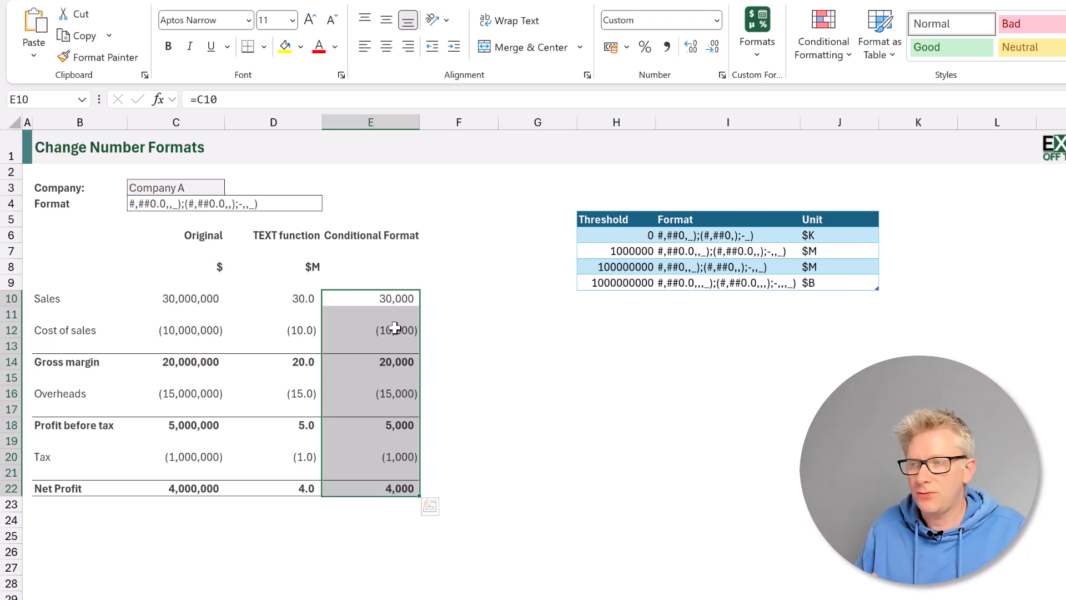
Copy the number format code #,##0.0,,_);(#,##0.0,,);-,,_) from the table's 1000000 threshold row
double_click(767, 251)
drag(789, 251, 651, 243)
key(ctrl+c)
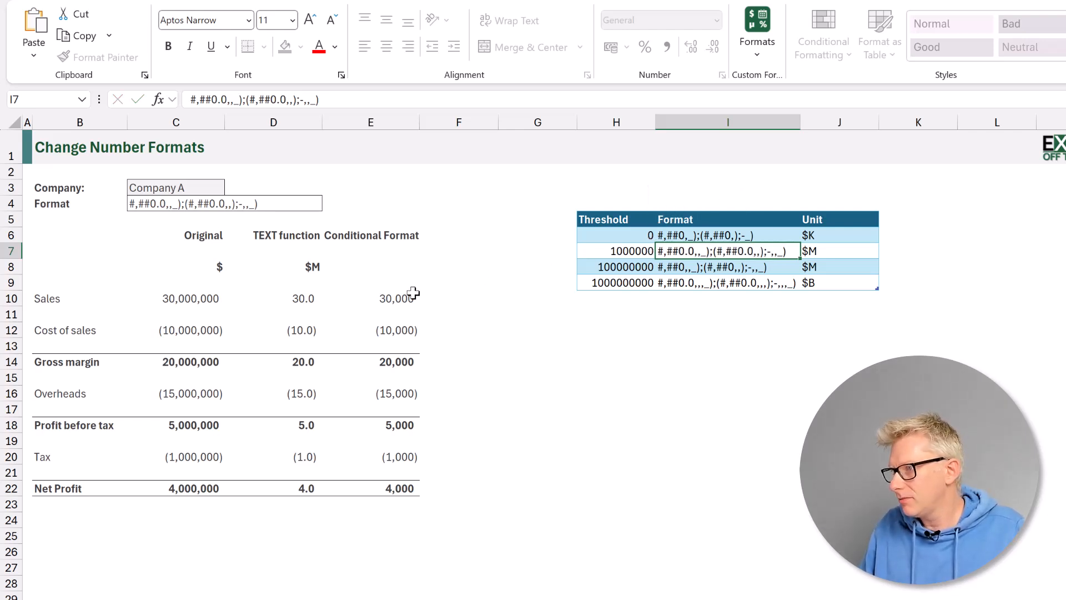
key(Escape)
Start a formula-based conditional formatting rule for E10:E22 with the condition =ABS($E$10)>=1000000
drag(396, 298, 405, 488)
click(592, 48)
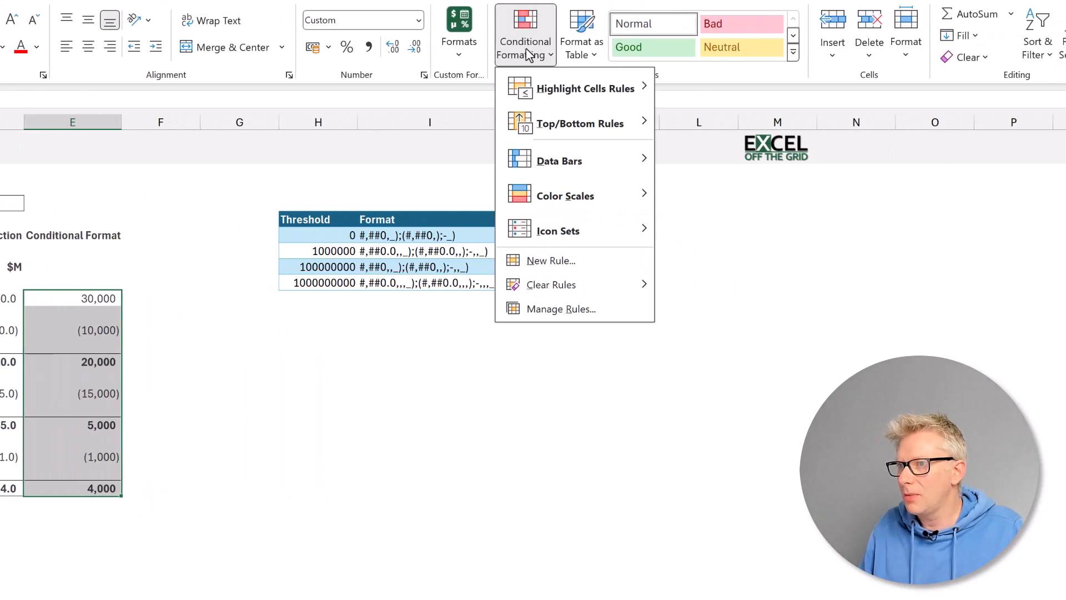
click(551, 262)
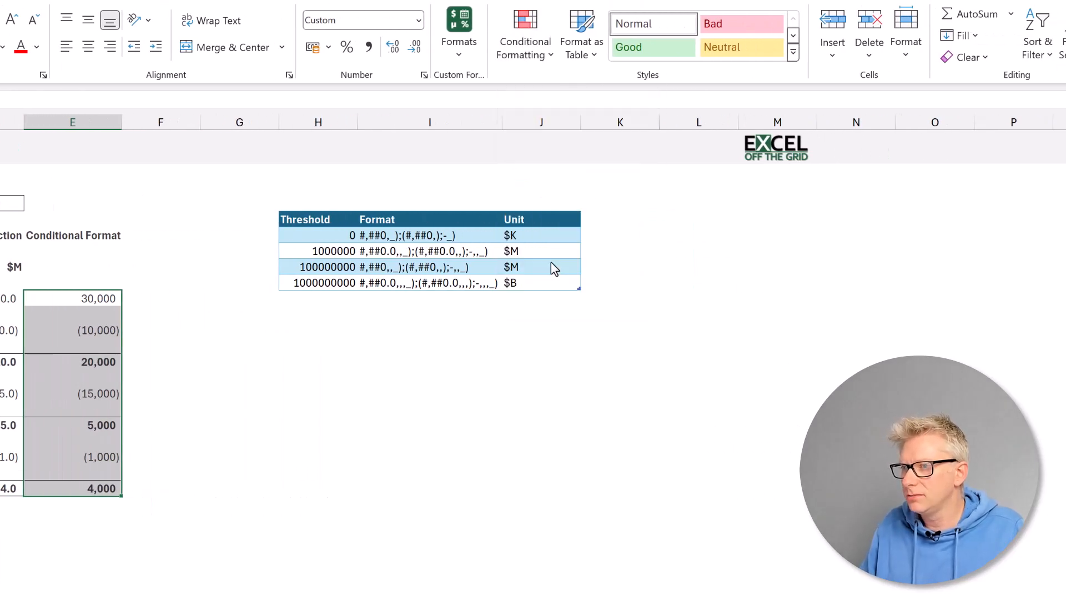
click(413, 321)
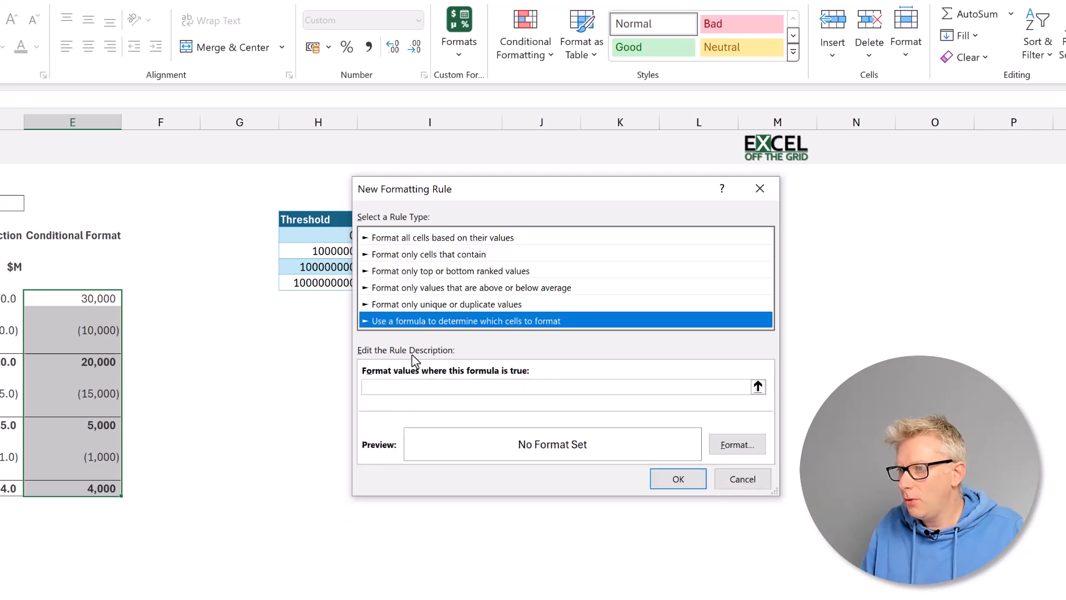
click(416, 388)
text(=ABS($E$)
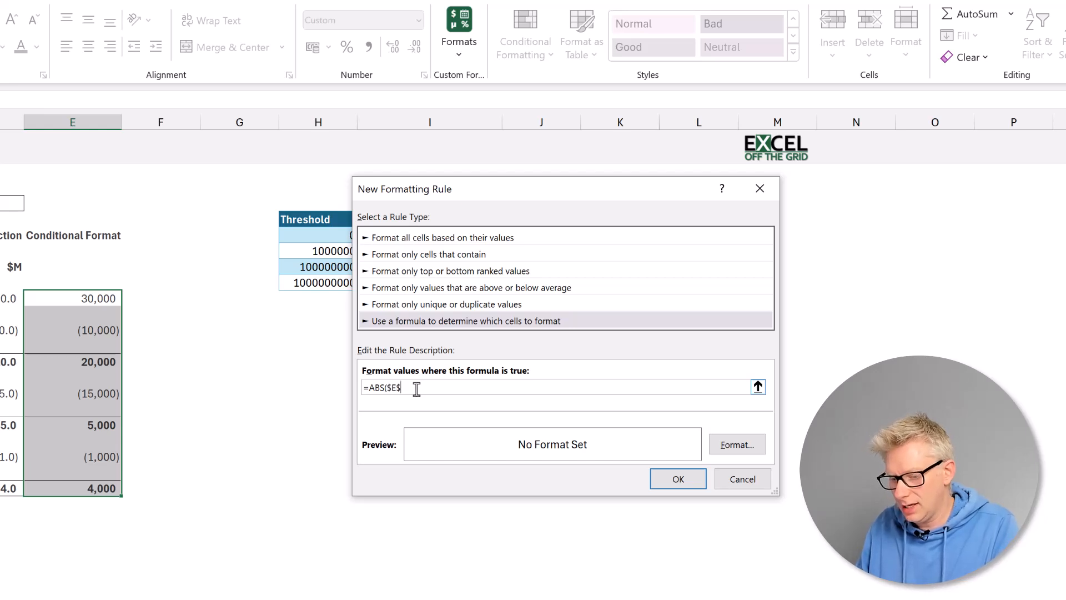
text(10)>=)
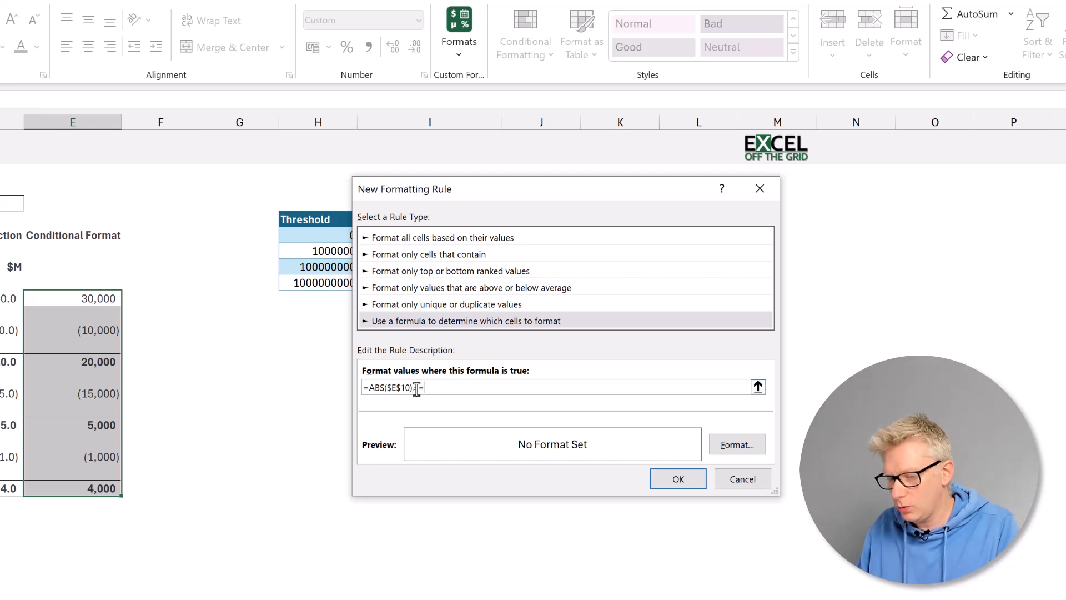
text(1000000)
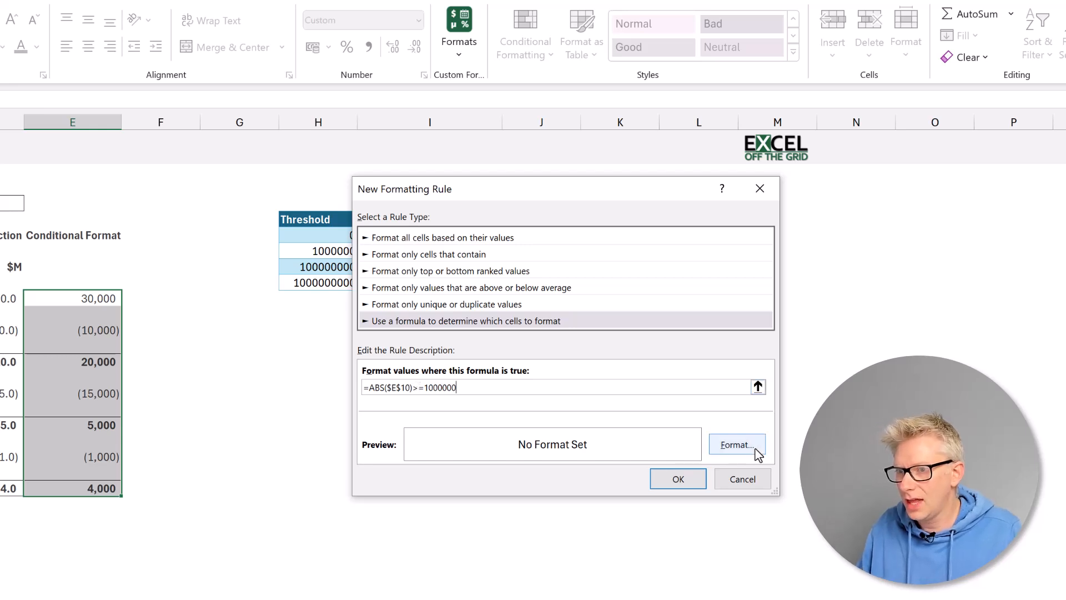
Give the rule the copied custom number format #,##0.0,,_);(#,##0.0,,);-,,_) and apply it
click(737, 445)
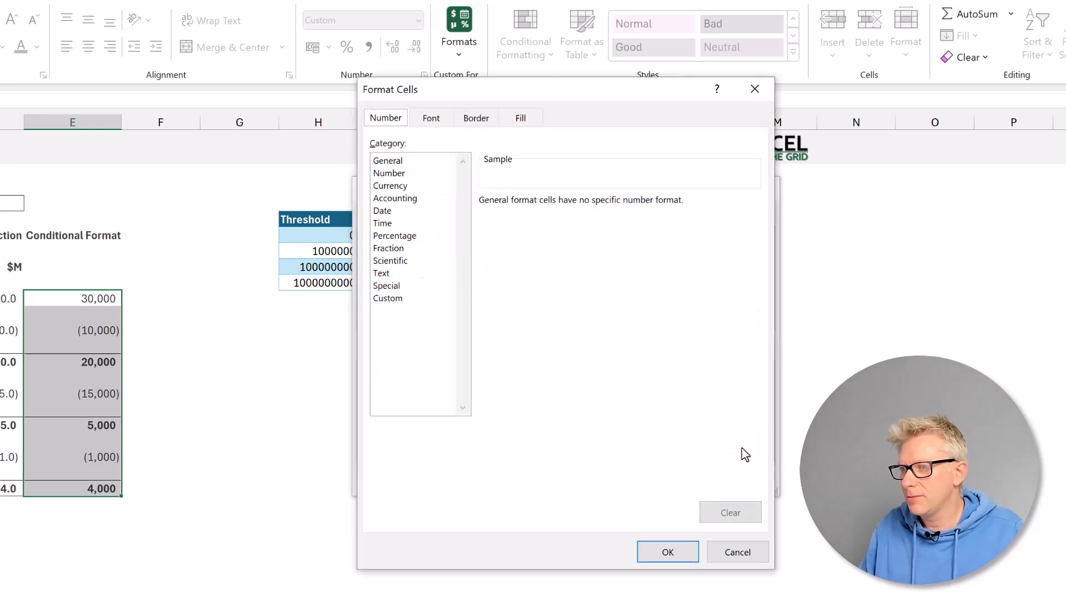
click(388, 298)
drag(527, 219, 464, 219)
key(ctrl+v)
click(668, 553)
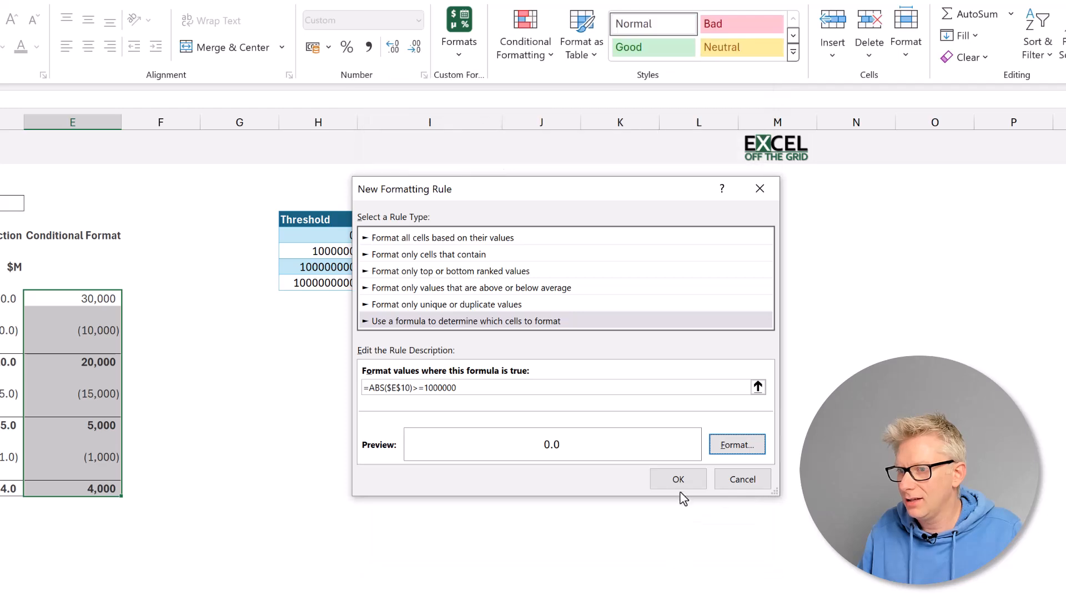
click(649, 477)
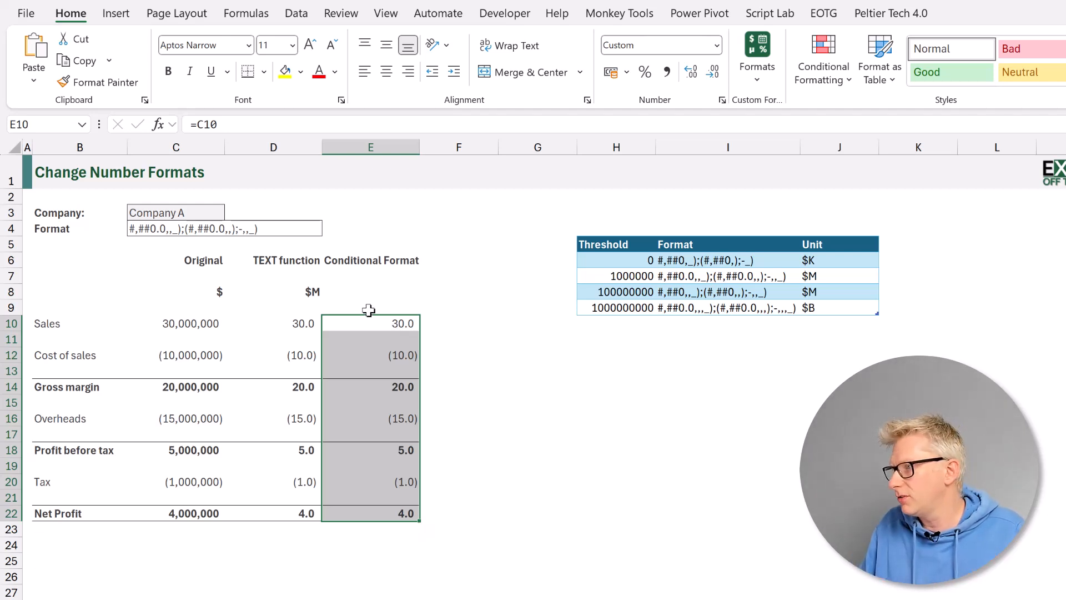
Switch the company in C3 to Company B and back to Company A to check the conditional formats
click(213, 216)
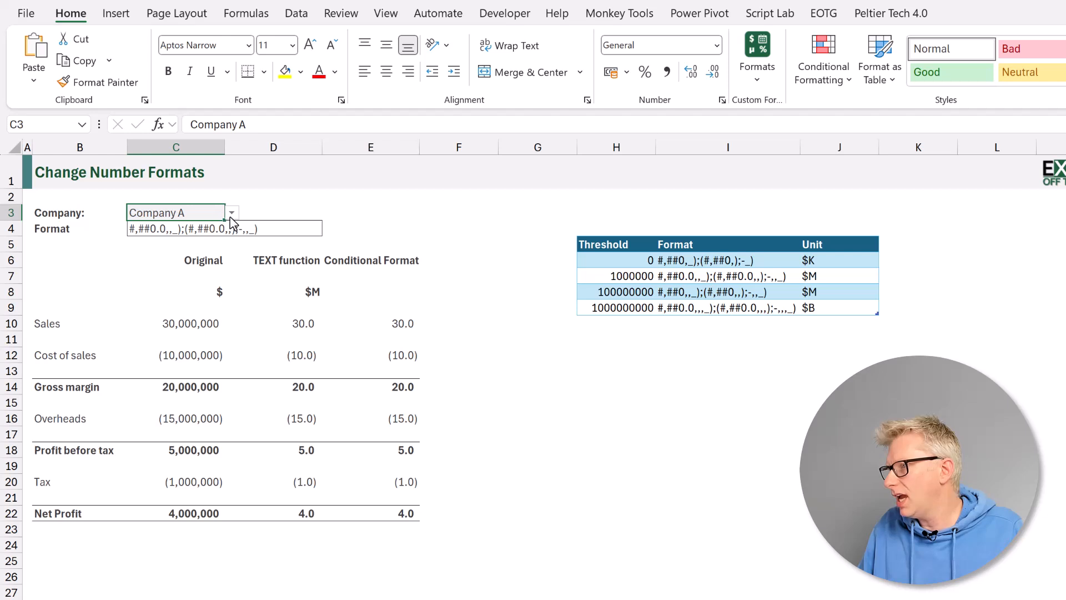
click(232, 213)
click(211, 243)
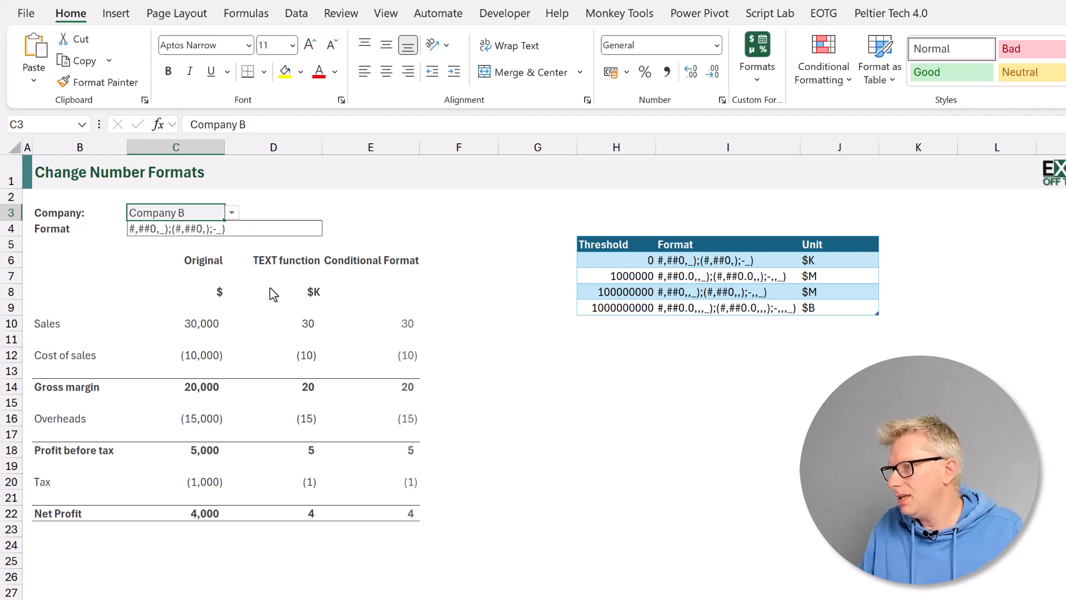
click(231, 213)
click(208, 228)
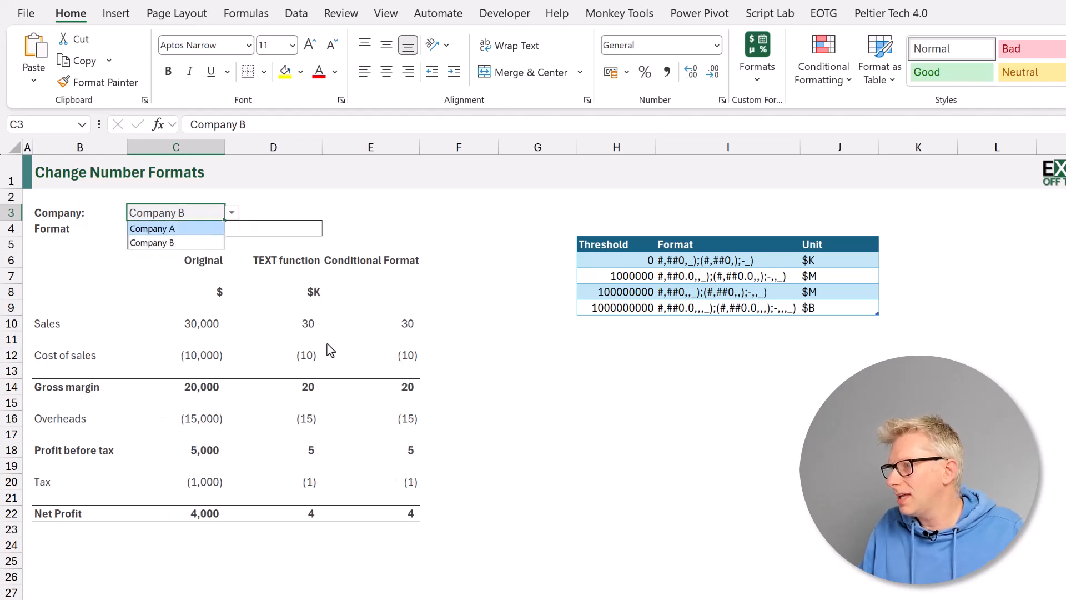
Copy the unit formula =INDEX(Format[Unit],MATCH(C10,Format[Threshold],1)) from D8 into E8, keeping its references unchanged
click(309, 292)
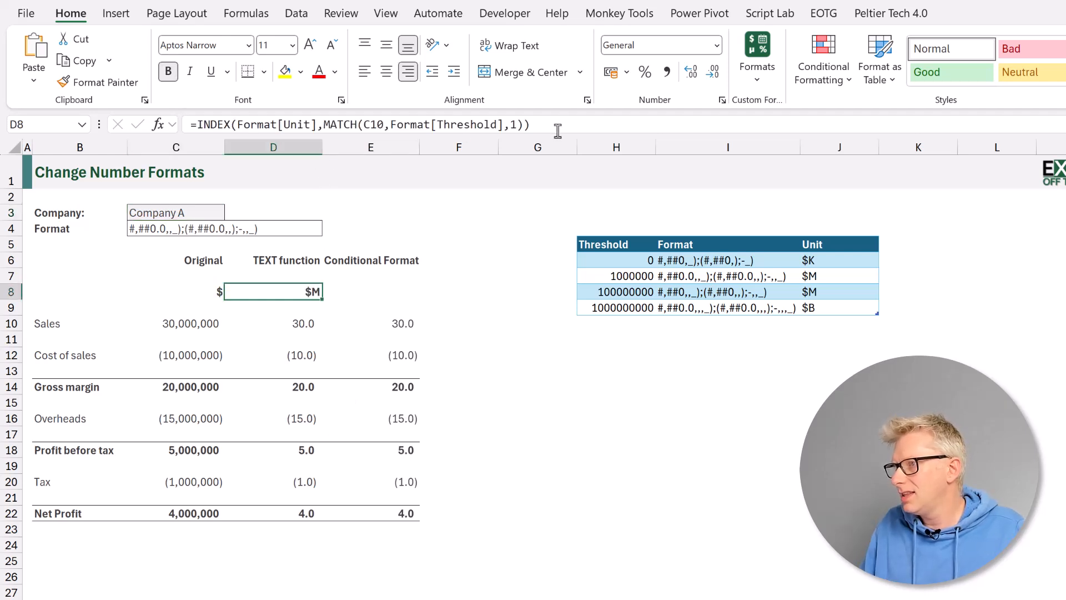
drag(531, 125, 165, 133)
key(ctrl+c)
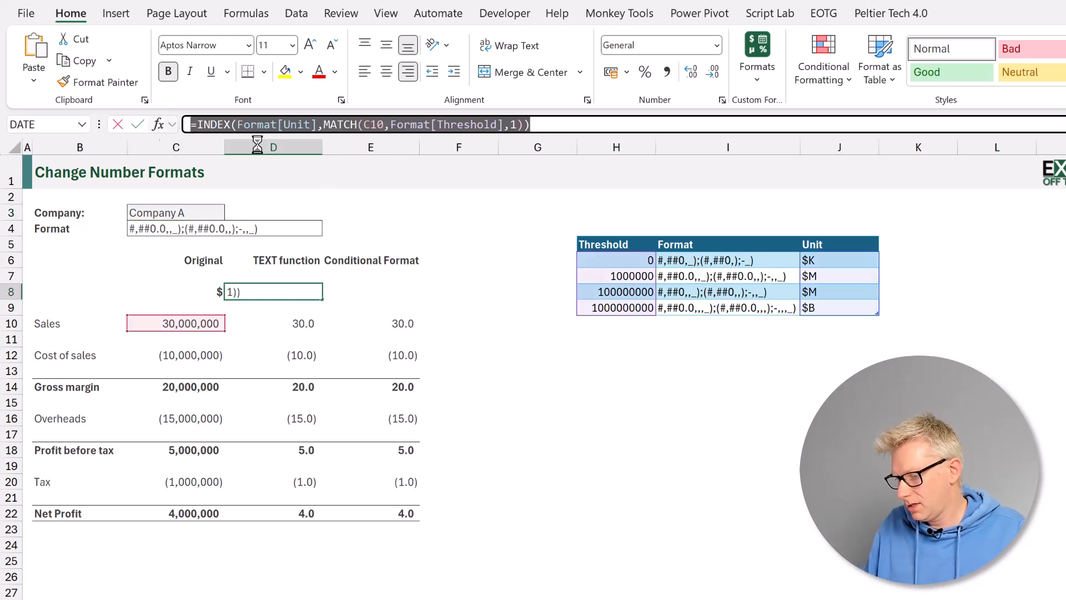
key(Escape)
click(376, 291)
click(356, 126)
key(ctrl+v)
key(Return)
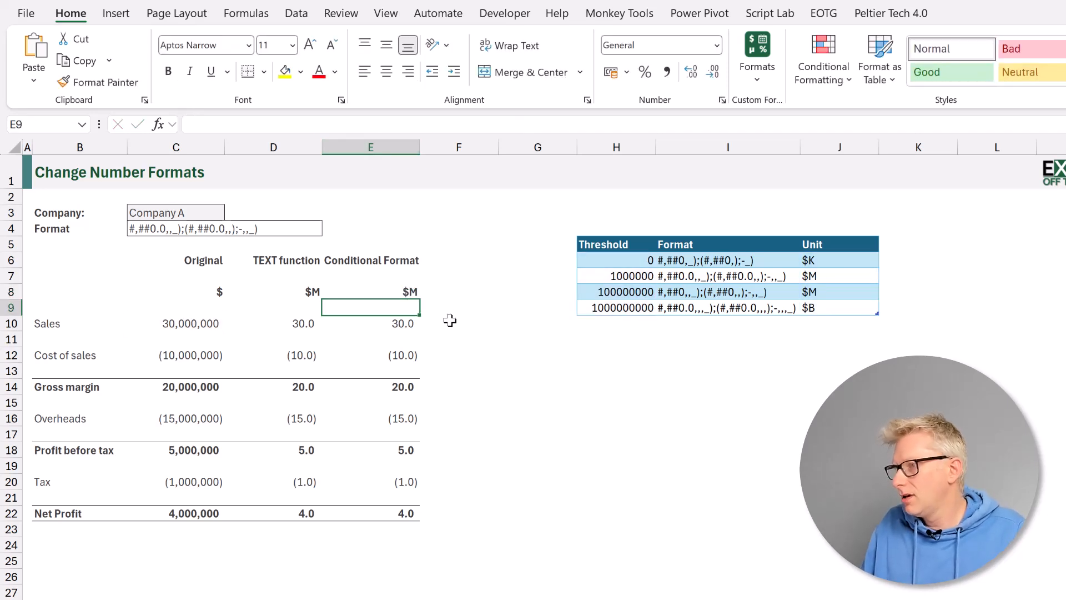
Set the company in C3 to Company B to check the Conditional Format column's unit label
click(214, 209)
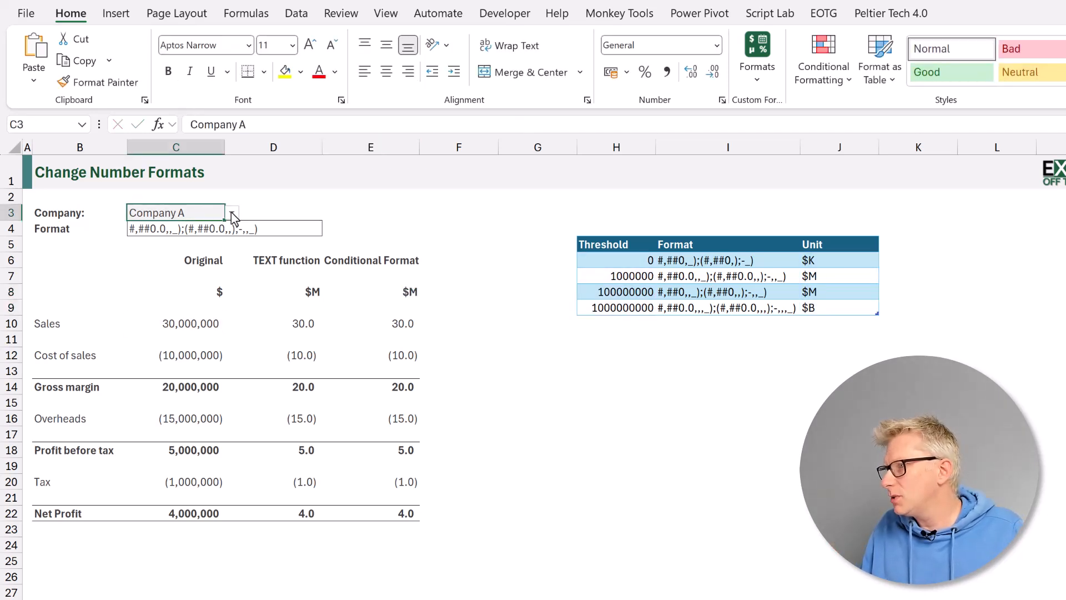
click(232, 213)
click(167, 243)
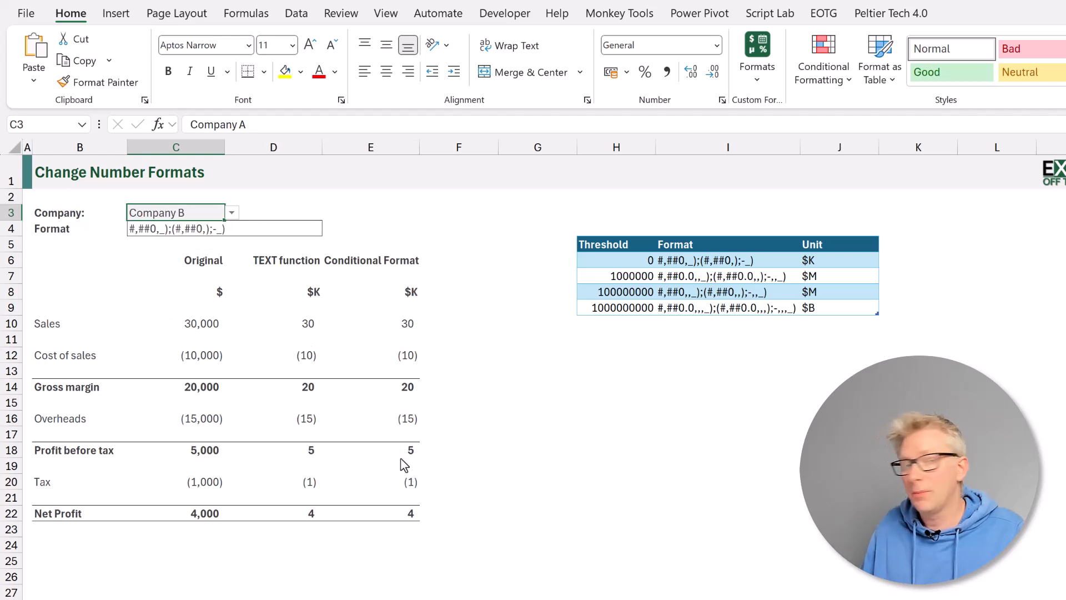